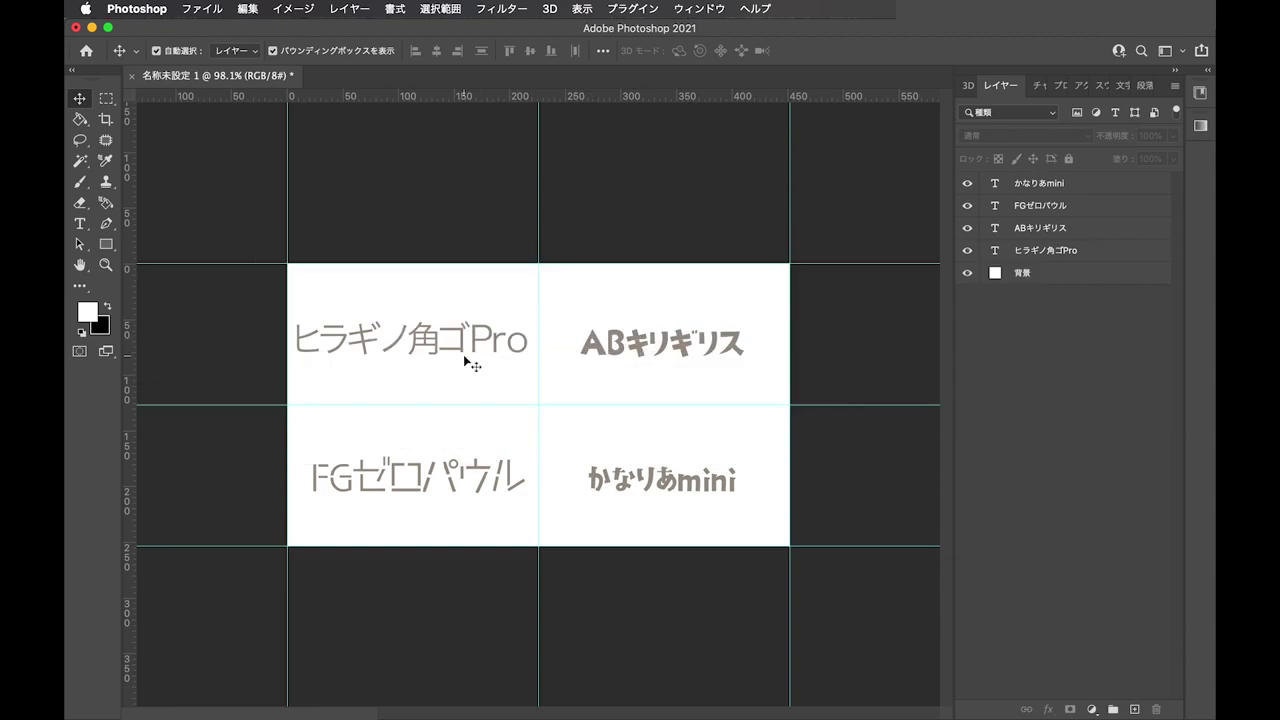
Step: Select the ヒラギノ角ゴPro, background and ABキリギリス layers to look over the samples
left_click(426, 341)
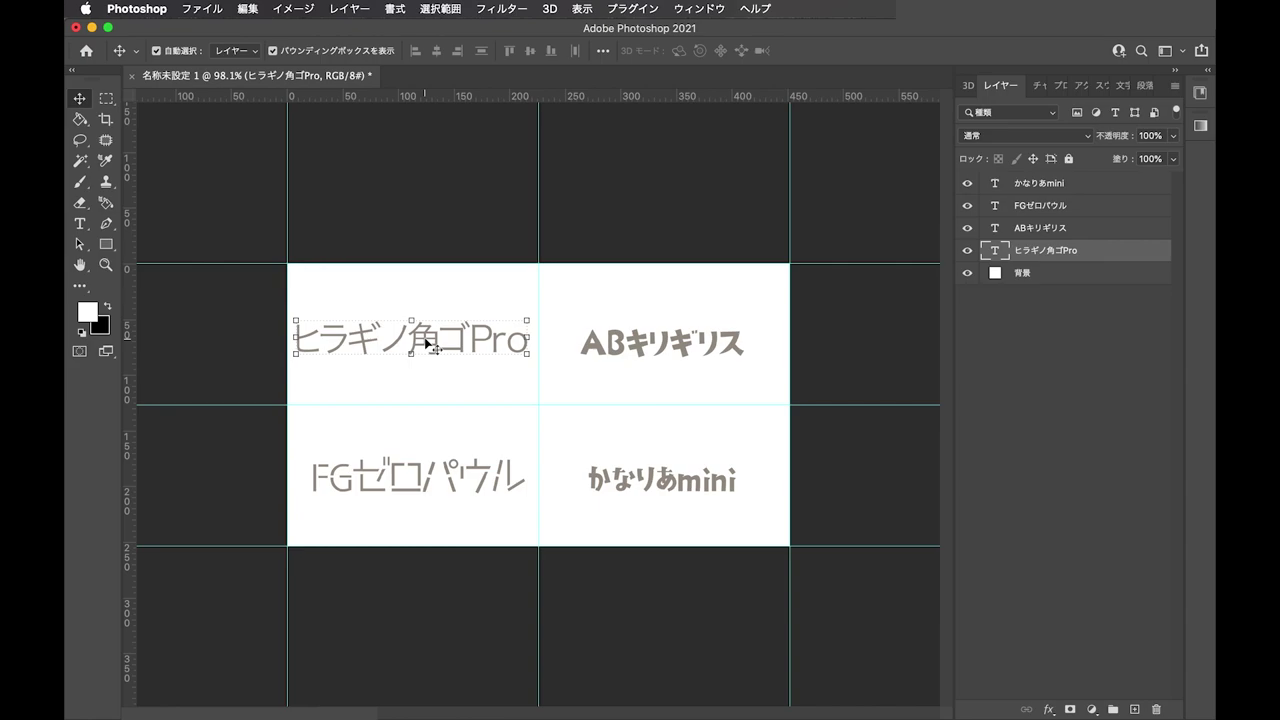
left_click(670, 359)
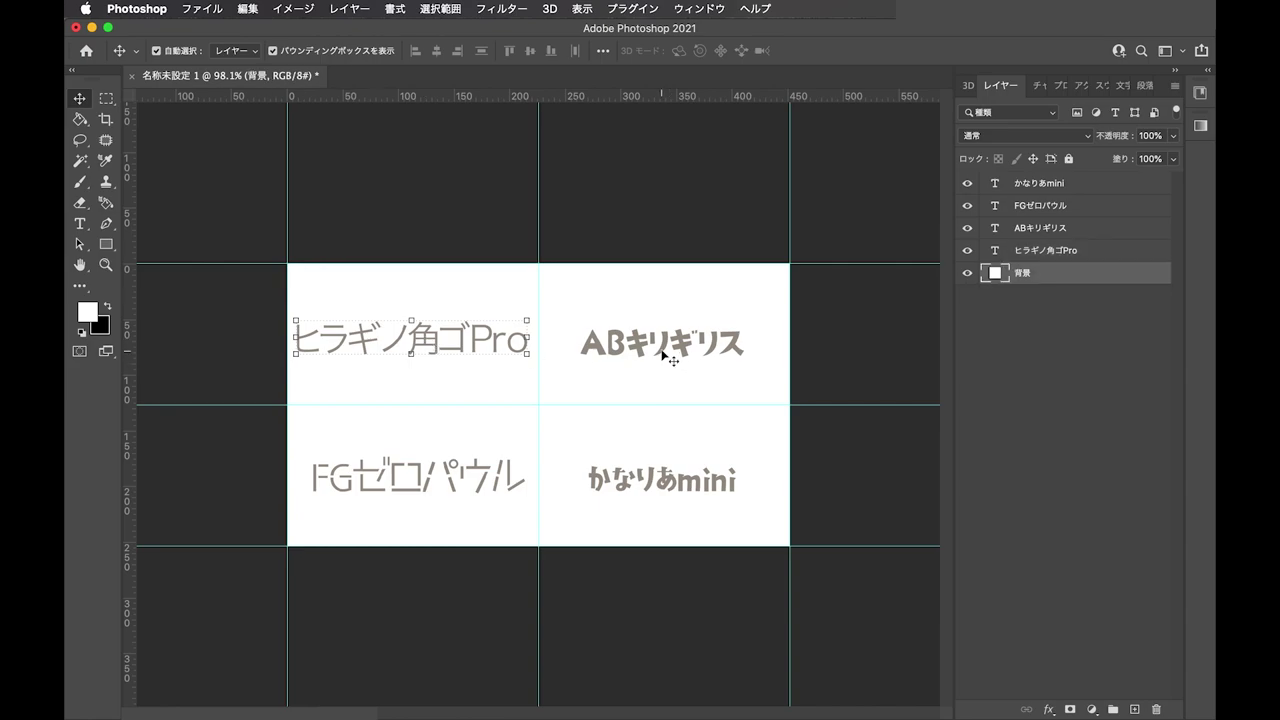
left_click(663, 355)
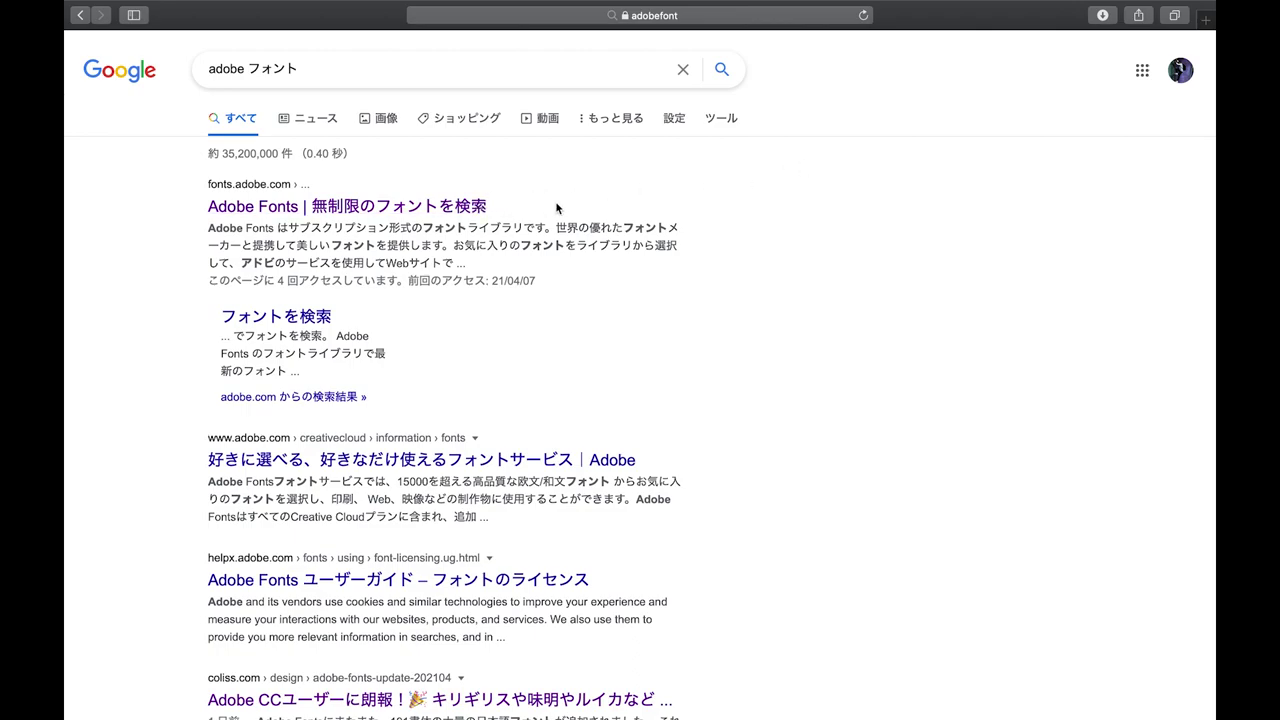
Step: Open the first result, 'Adobe Fonts | 無制限のフォントを検索'
left_click(478, 206)
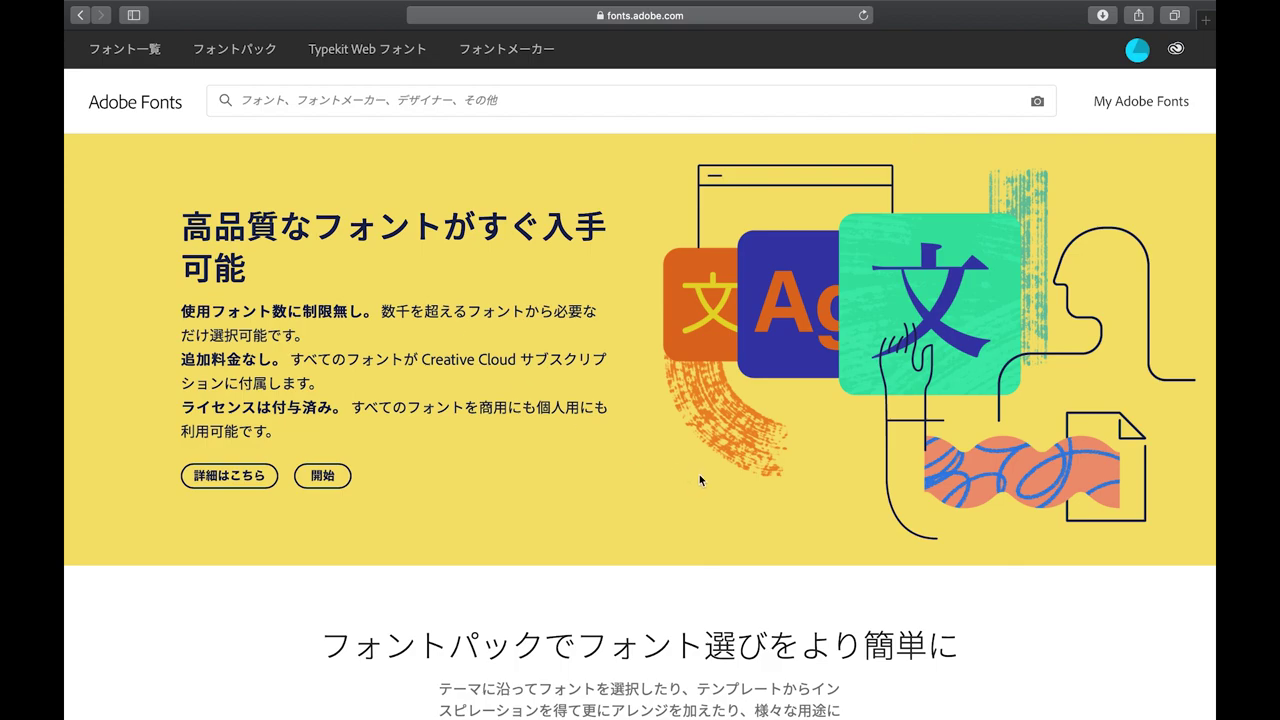
Step: Open the Adobe Fonts catalogue and switch the language filter to すべて
left_click(153, 48)
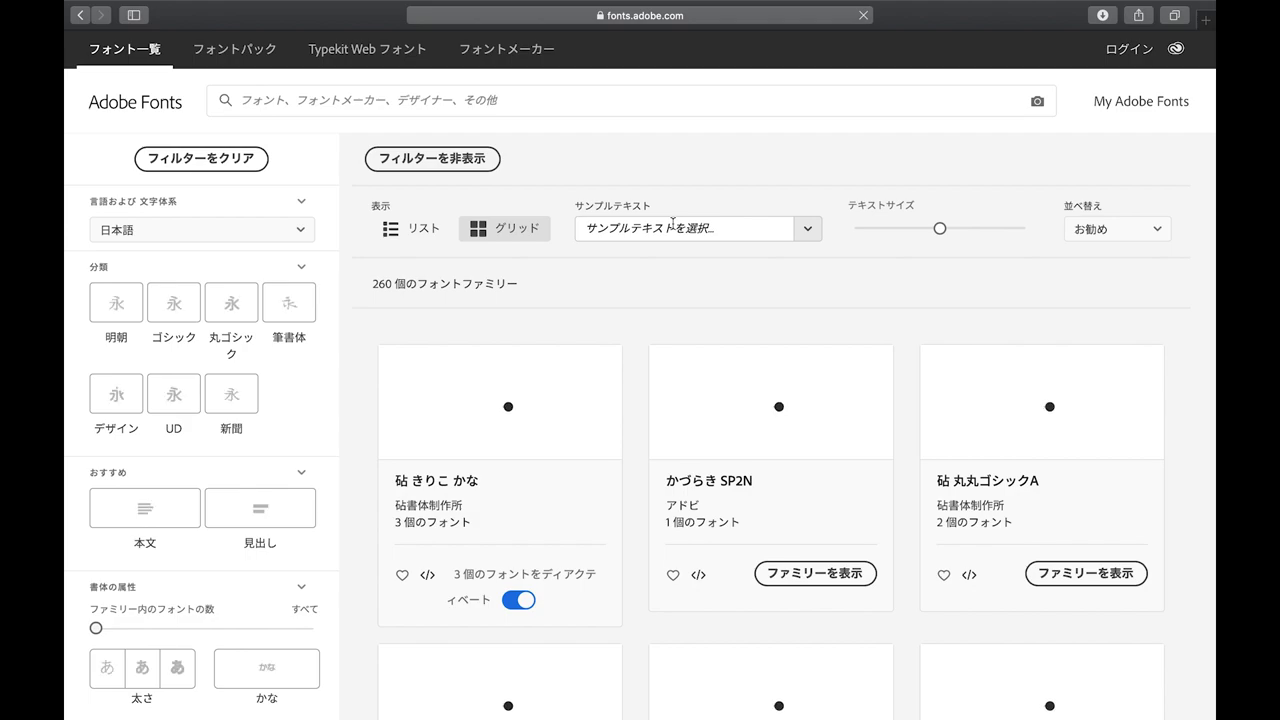
left_click(255, 229)
left_click(150, 222)
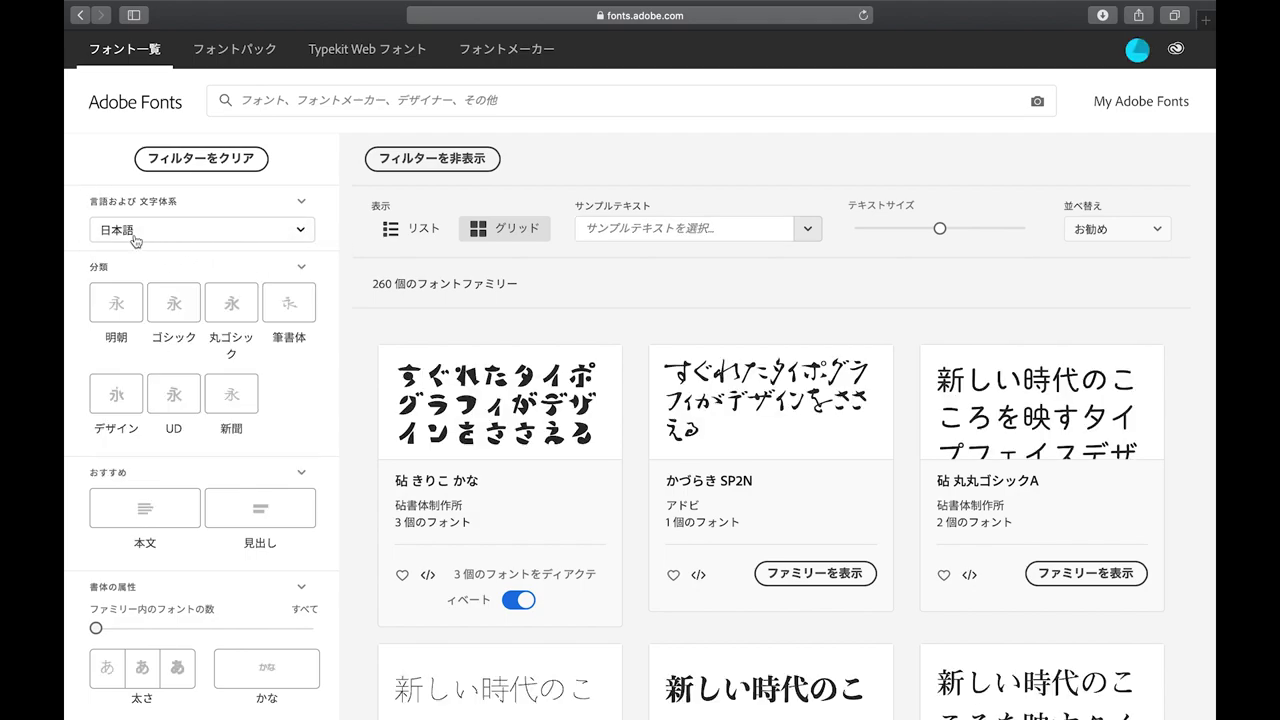
left_click(183, 236)
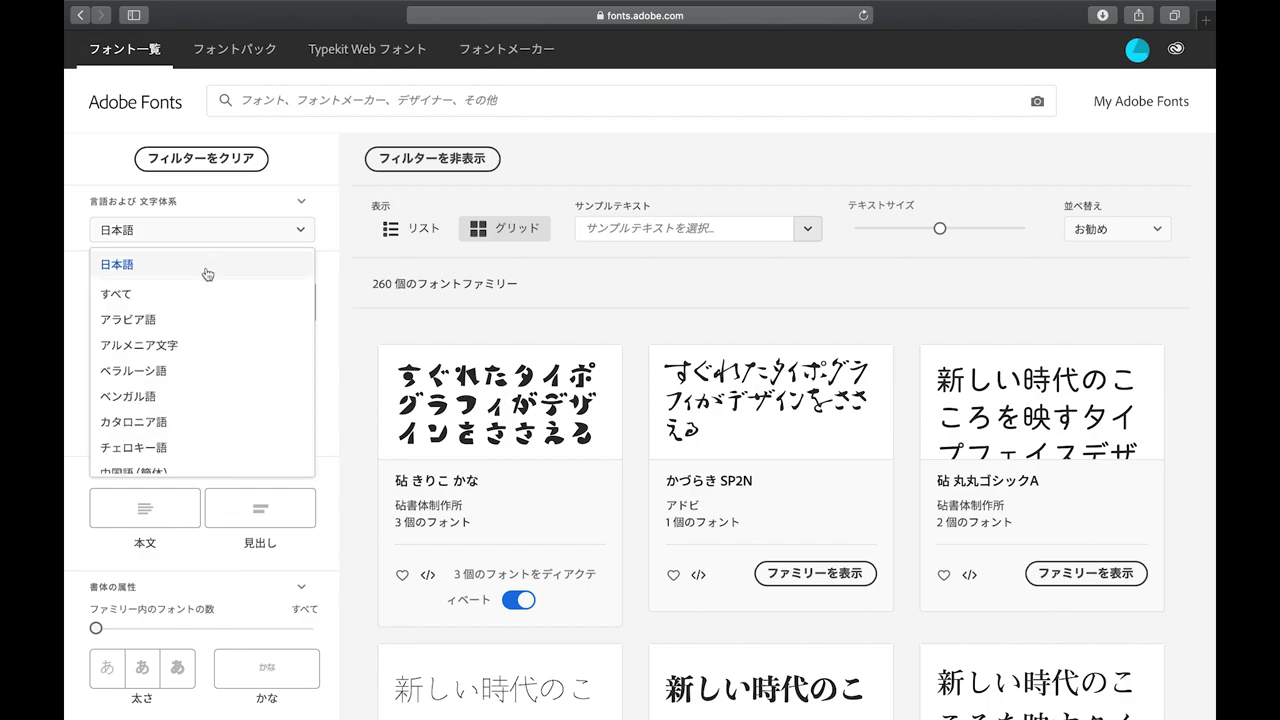
left_click(196, 295)
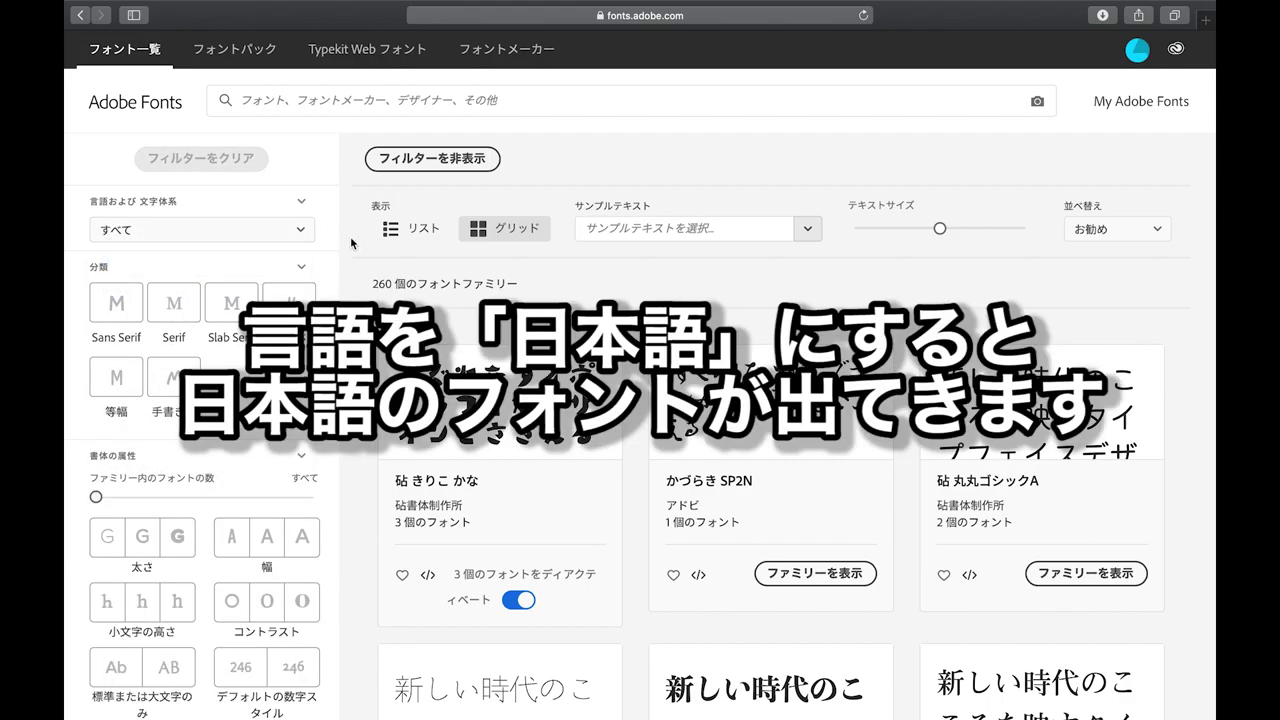
Step: Browse the all-language font list, then filter it back to 日本語
scroll(566, 498, "down", 1)
scroll(566, 498, "down", 1)
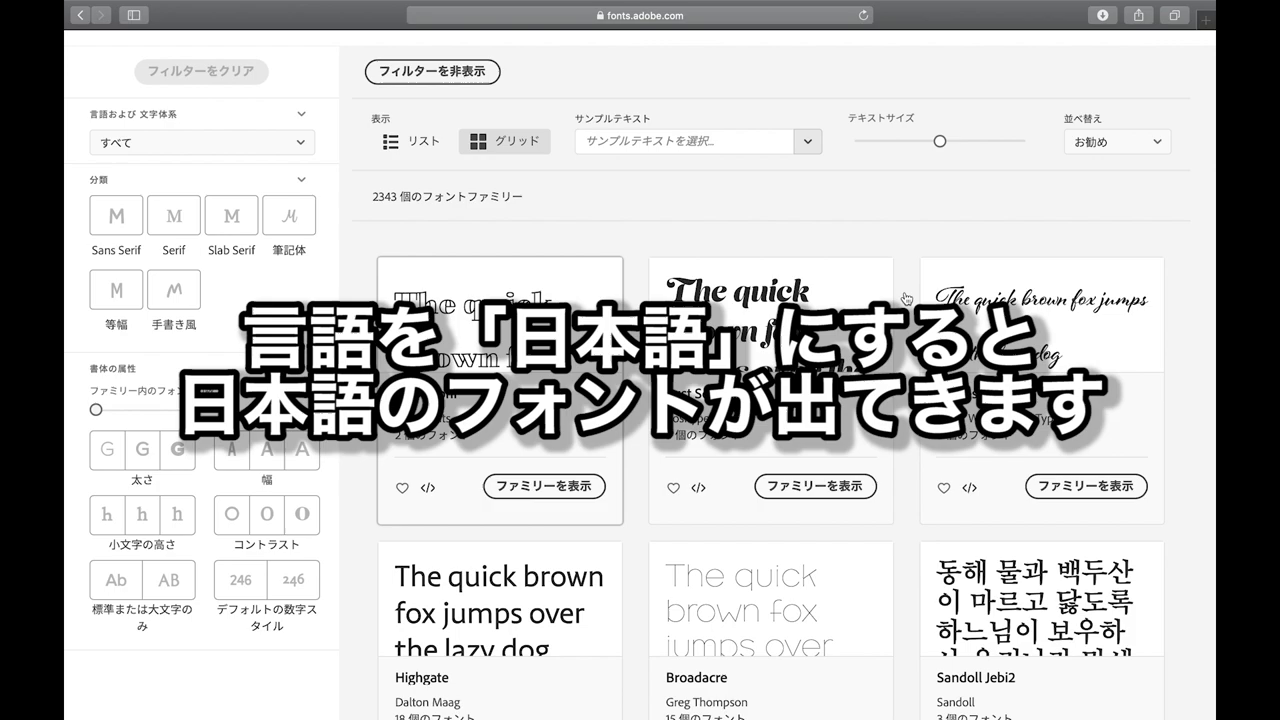
scroll(566, 498, "down", 2)
scroll(566, 498, "up", 4)
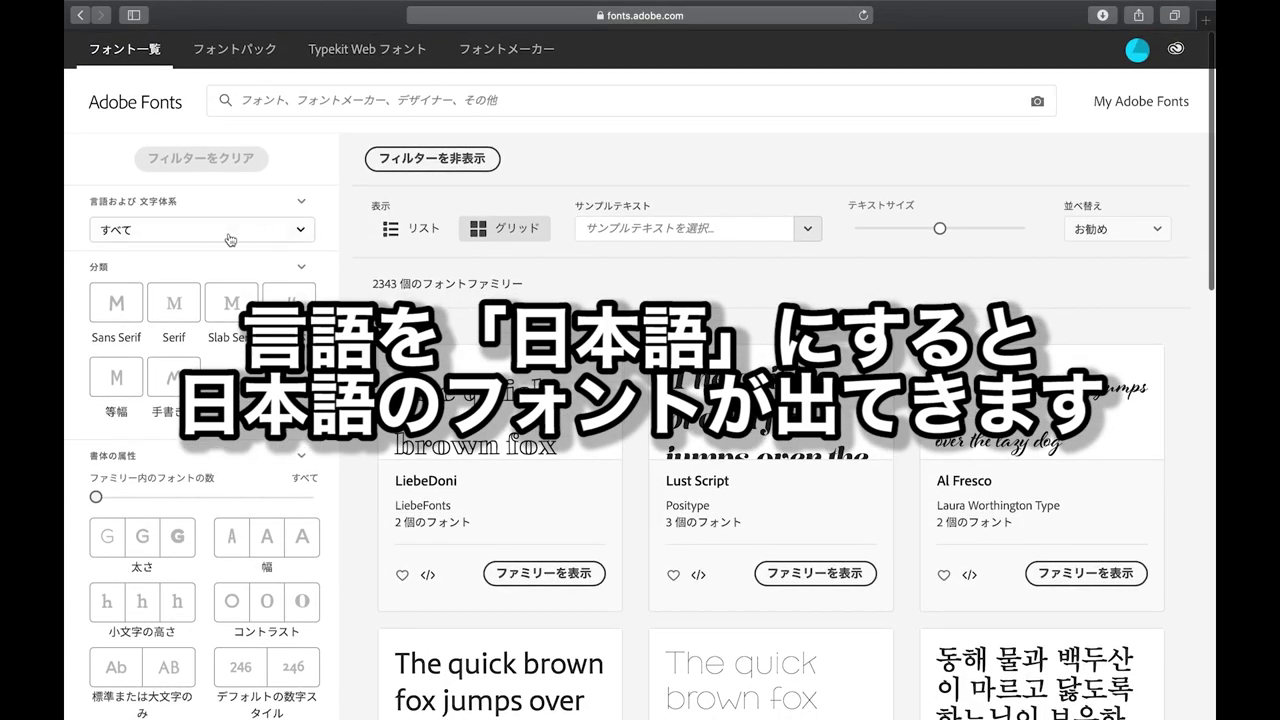
left_click(240, 231)
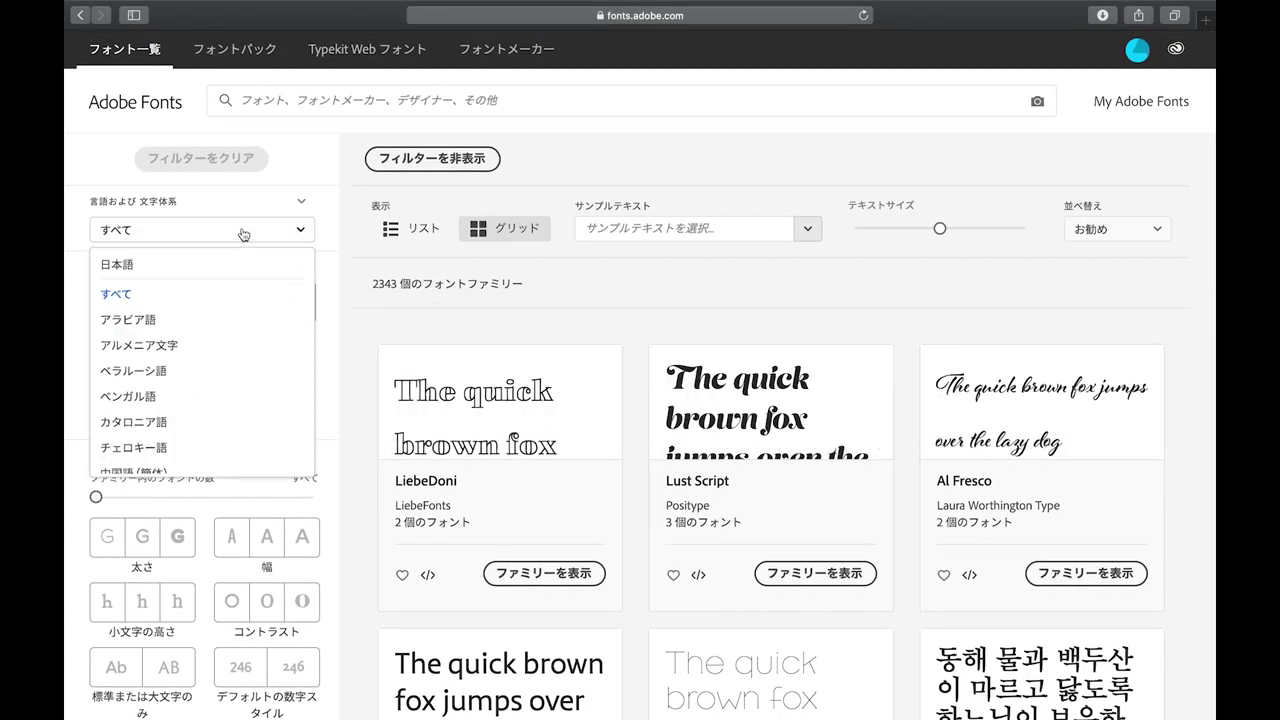
left_click(254, 265)
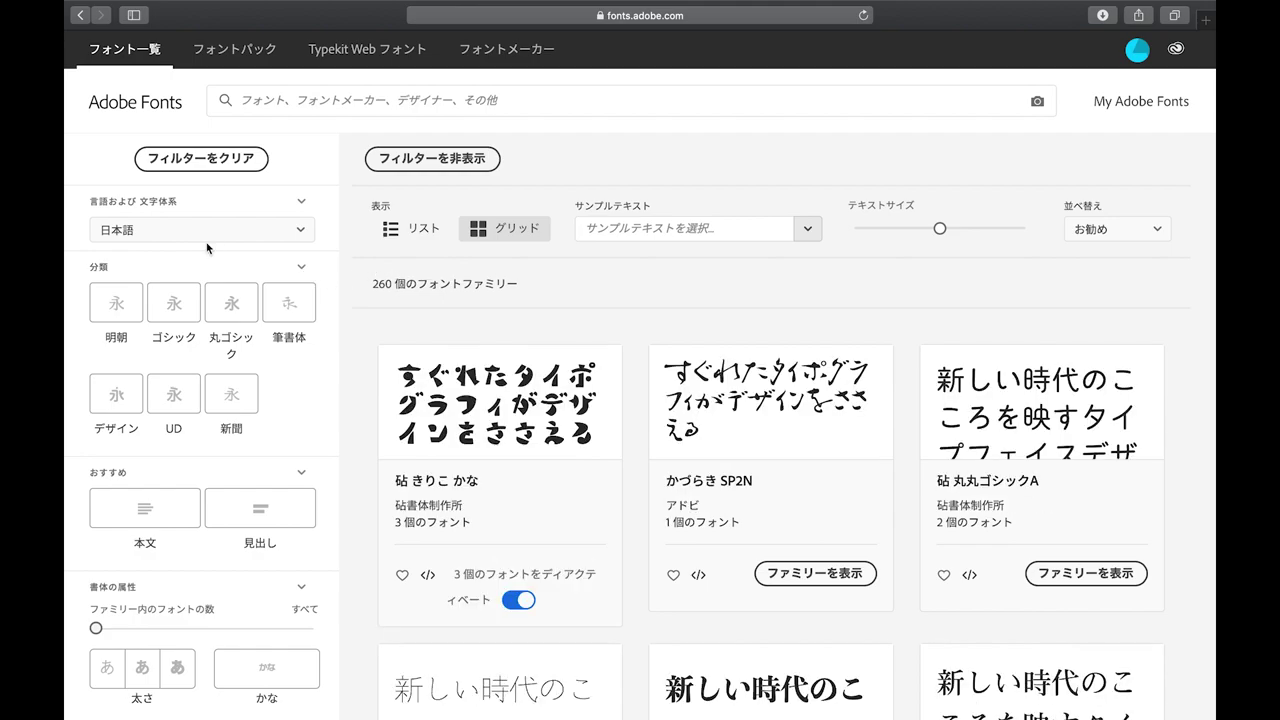
Step: Scroll through the 260 Japanese font families and return to the top of the list
scroll(720, 470, "down", 2)
scroll(701, 503, "down", 1)
scroll(705, 500, "down", 2)
scroll(720, 497, "down", 2)
scroll(725, 495, "up", 2)
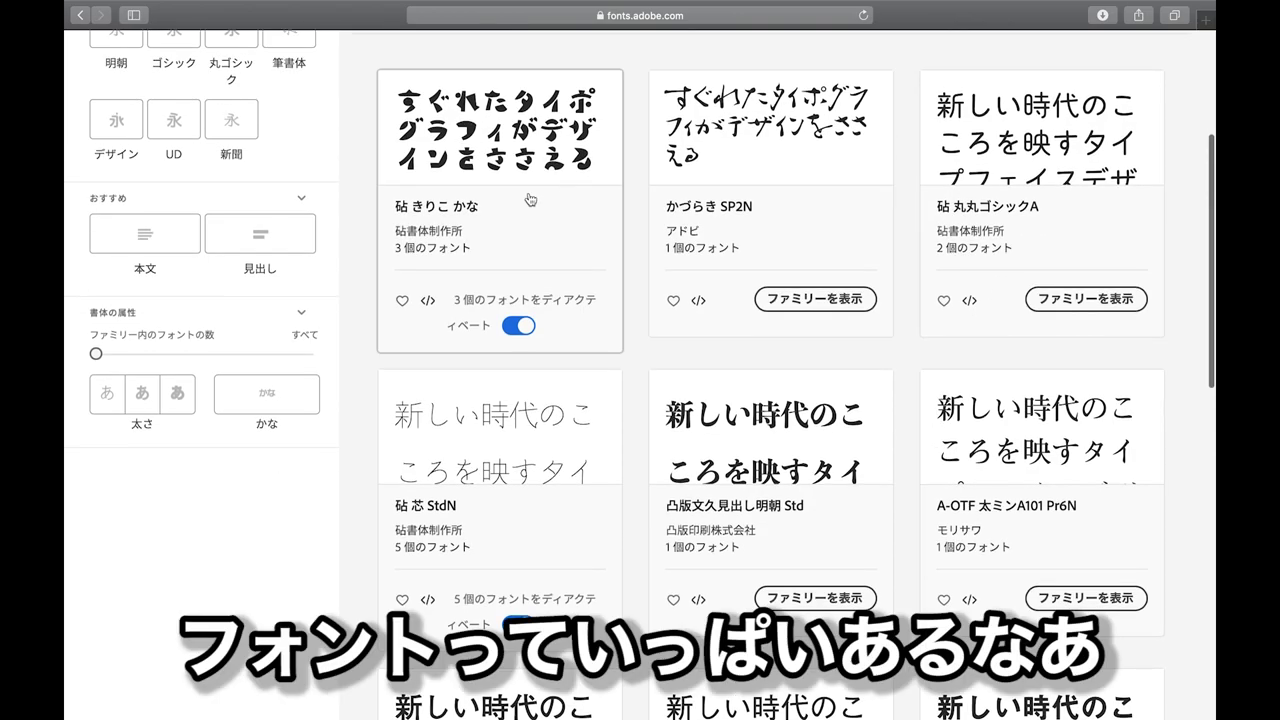
scroll(577, 262, "down", 2)
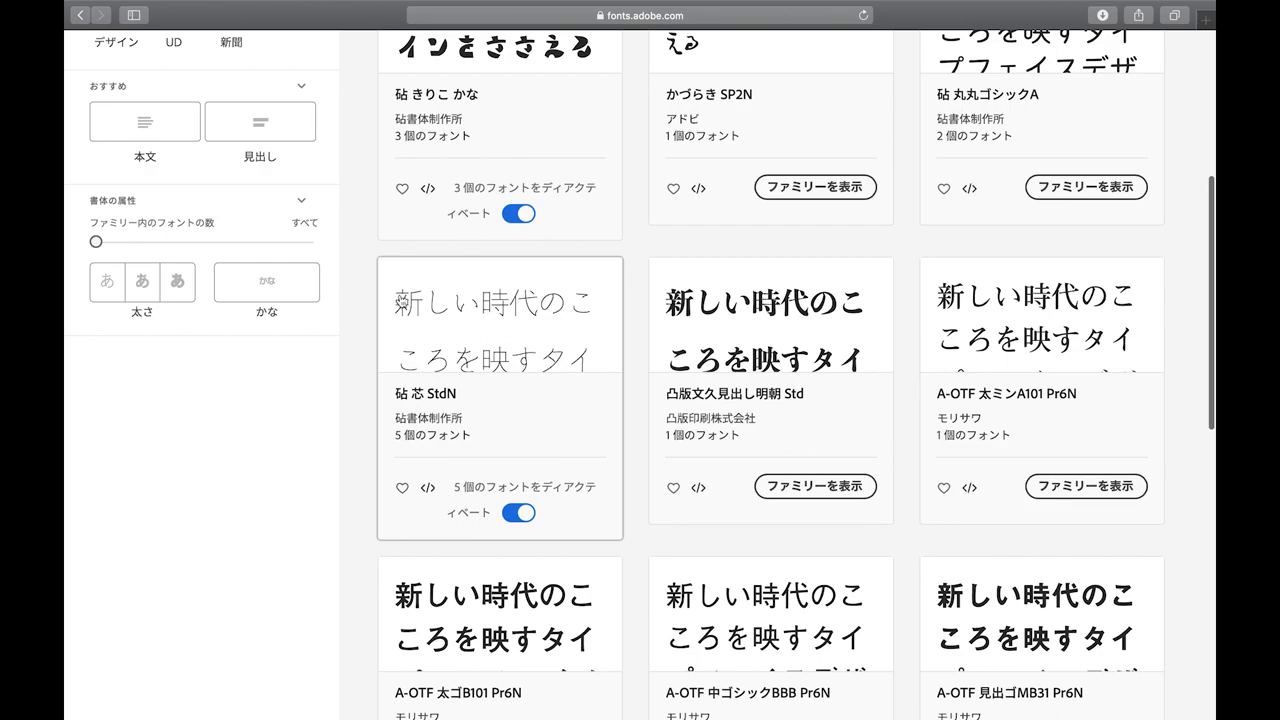
scroll(403, 320, "down", 1)
scroll(600, 329, "down", 2)
scroll(600, 330, "down", 3)
scroll(641, 368, "down", 3)
left_click(117, 305)
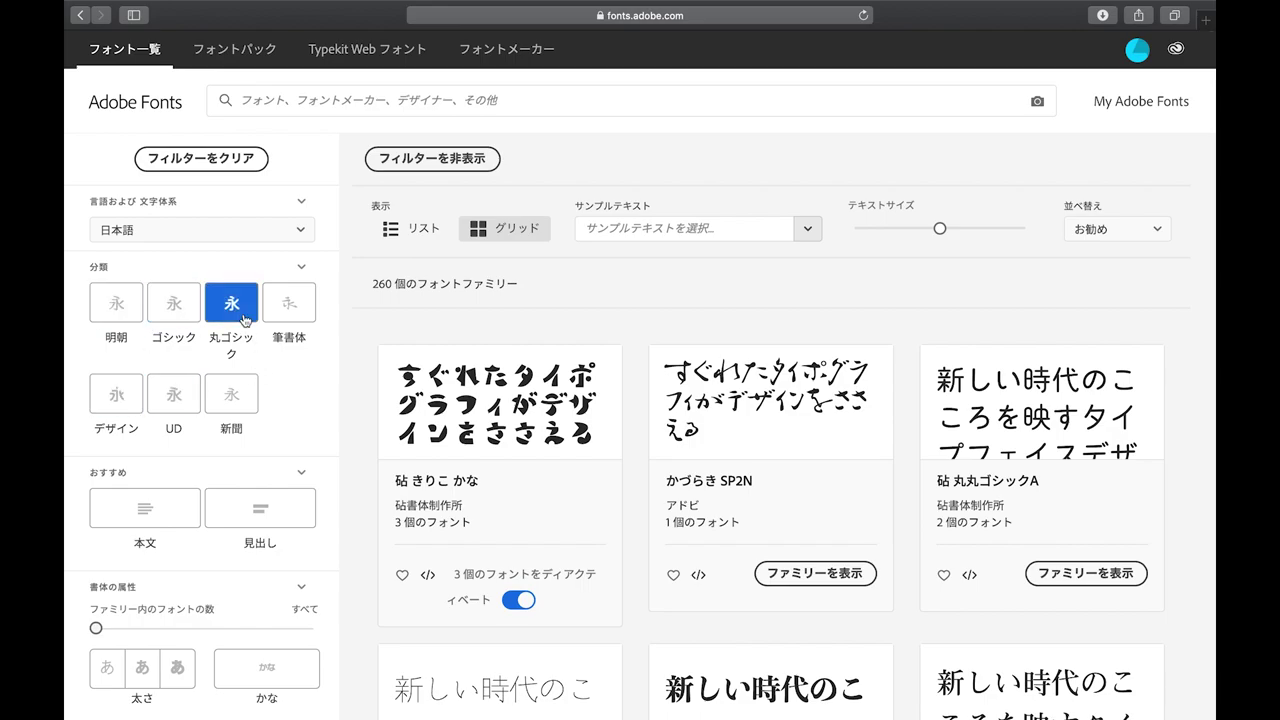
Step: Pick the 丸ゴシック classification and open the 砧 丸丸ゴシックA family card
left_click(245, 320)
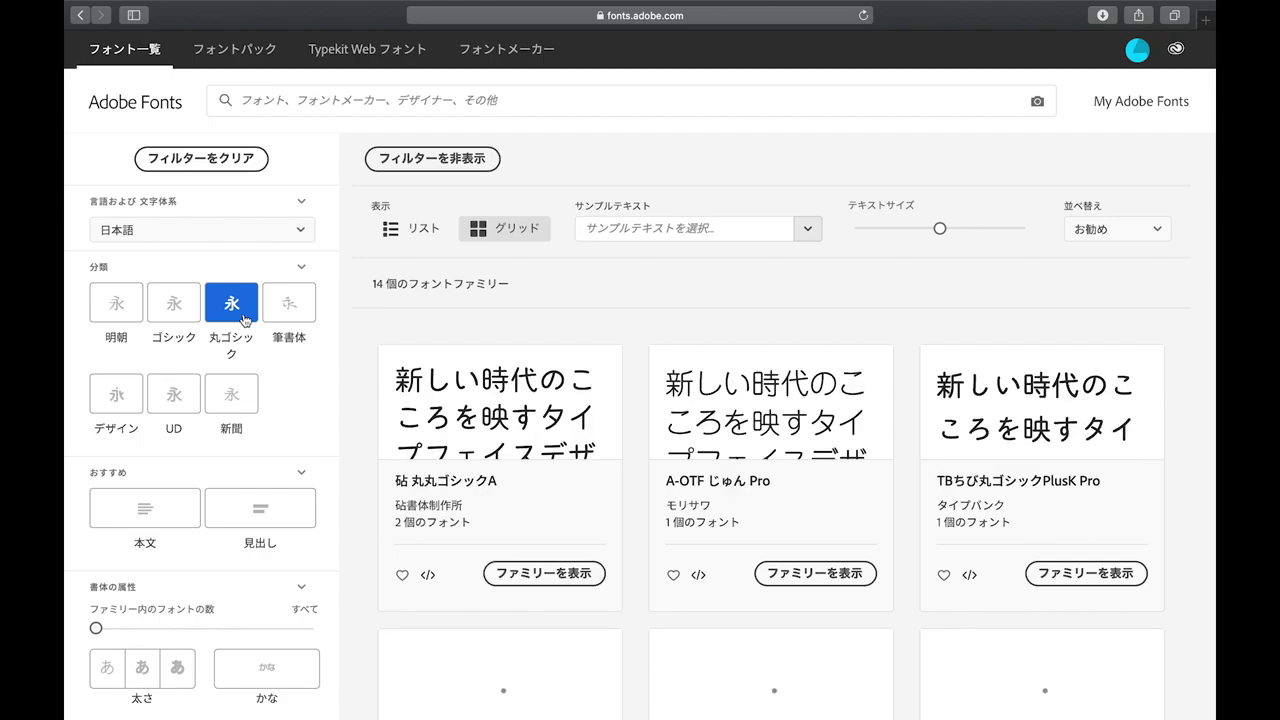
scroll(577, 262, "down", 1)
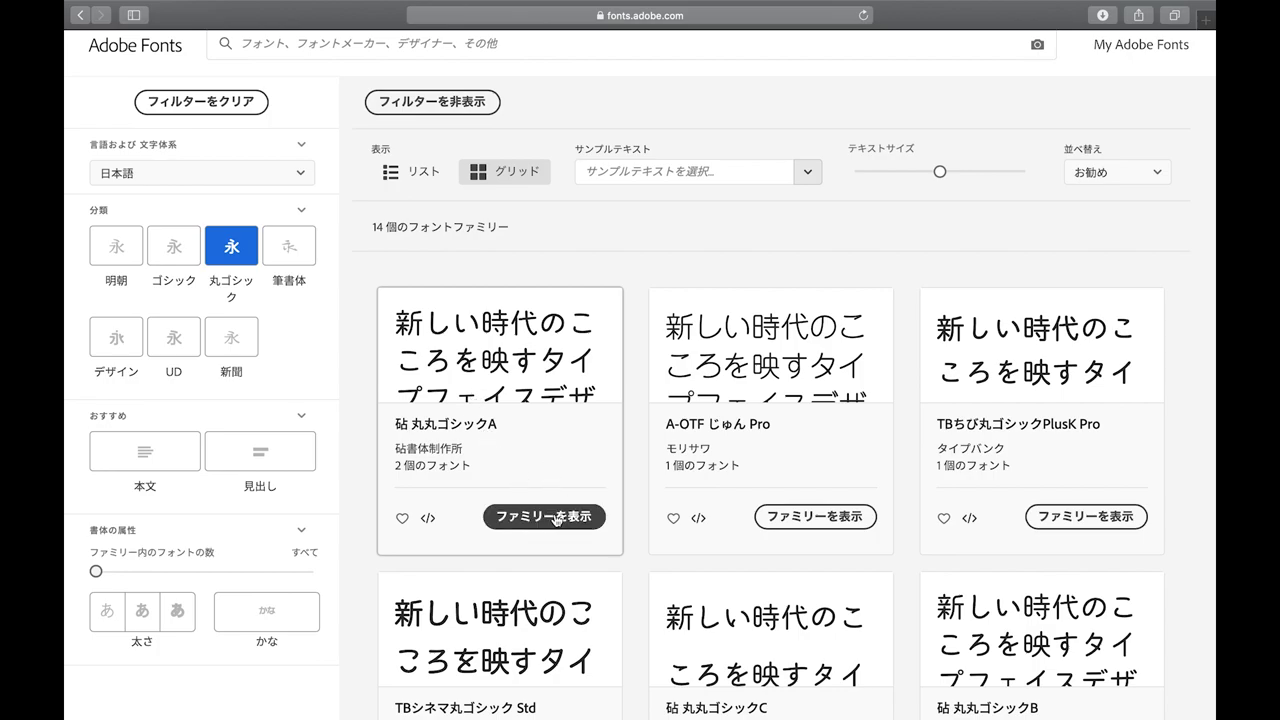
left_click(556, 517)
scroll(294, 491, "down", 1)
scroll(290, 450, "up", 1)
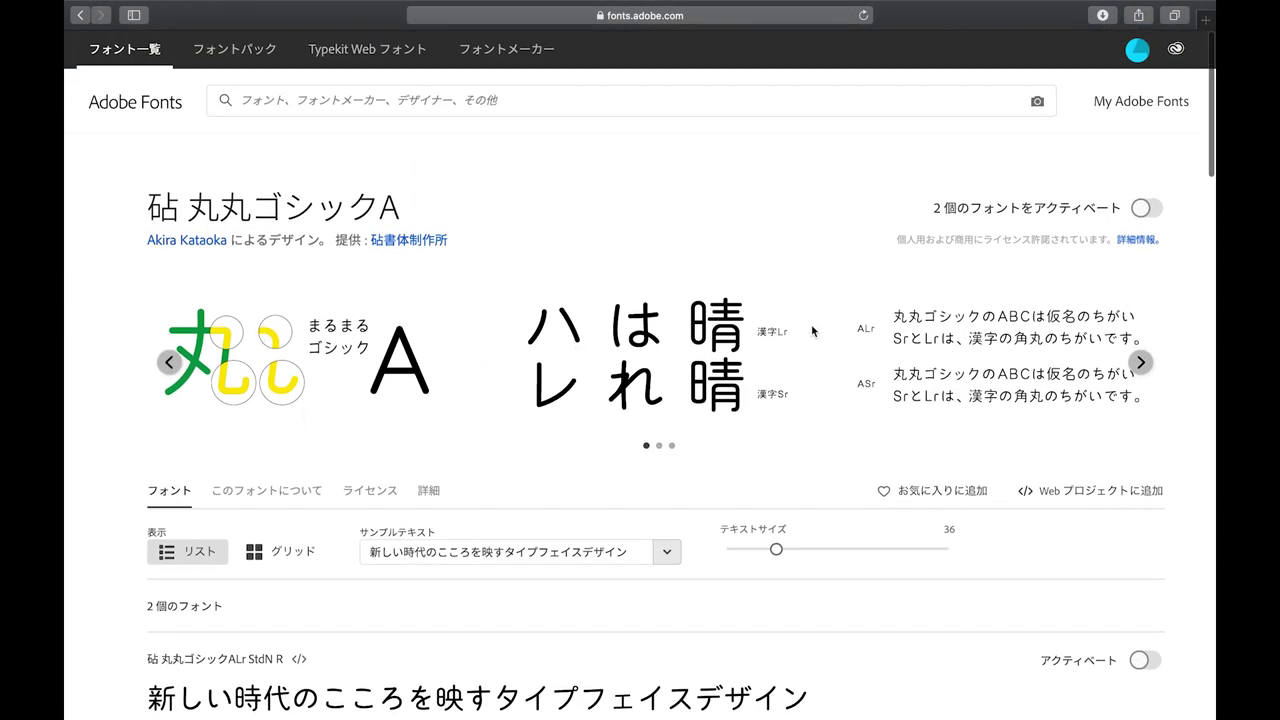
Step: Turn on the '2 個のフォントをアクティベート' toggle for 砧 丸丸ゴシックA
scroll(608, 360, "down", 3)
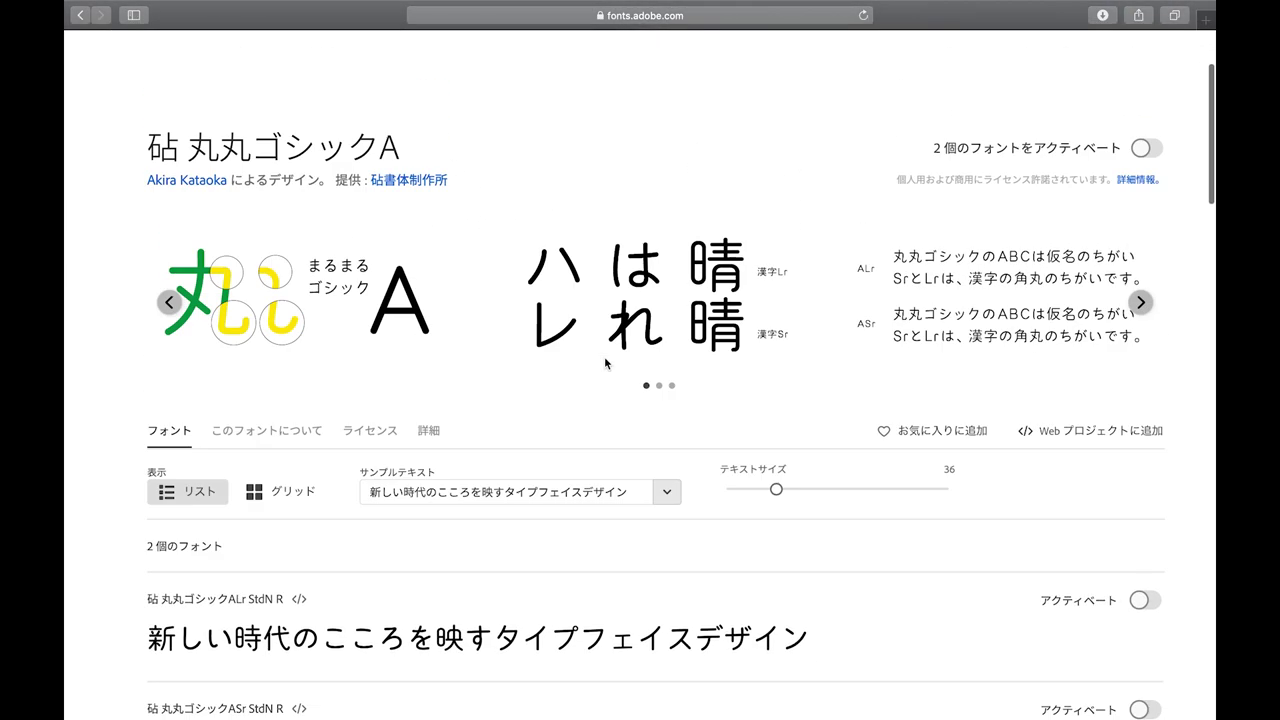
scroll(604, 356, "up", 3)
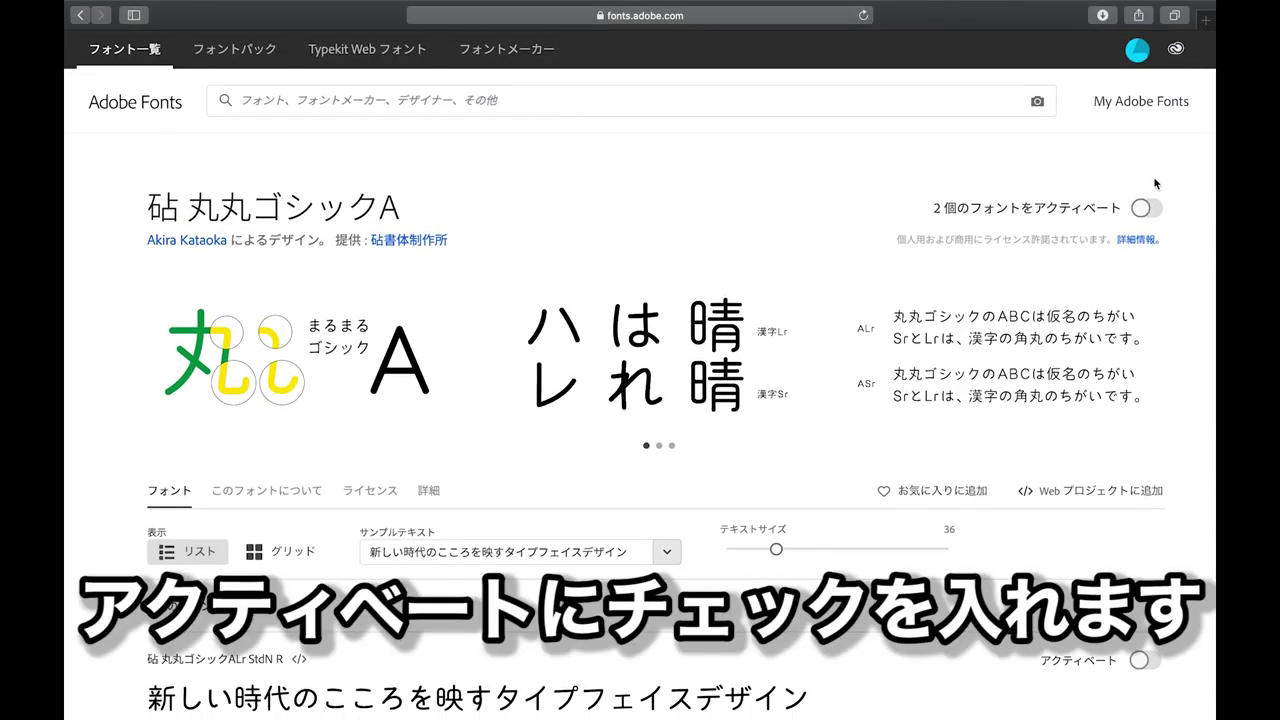
left_click(1143, 208)
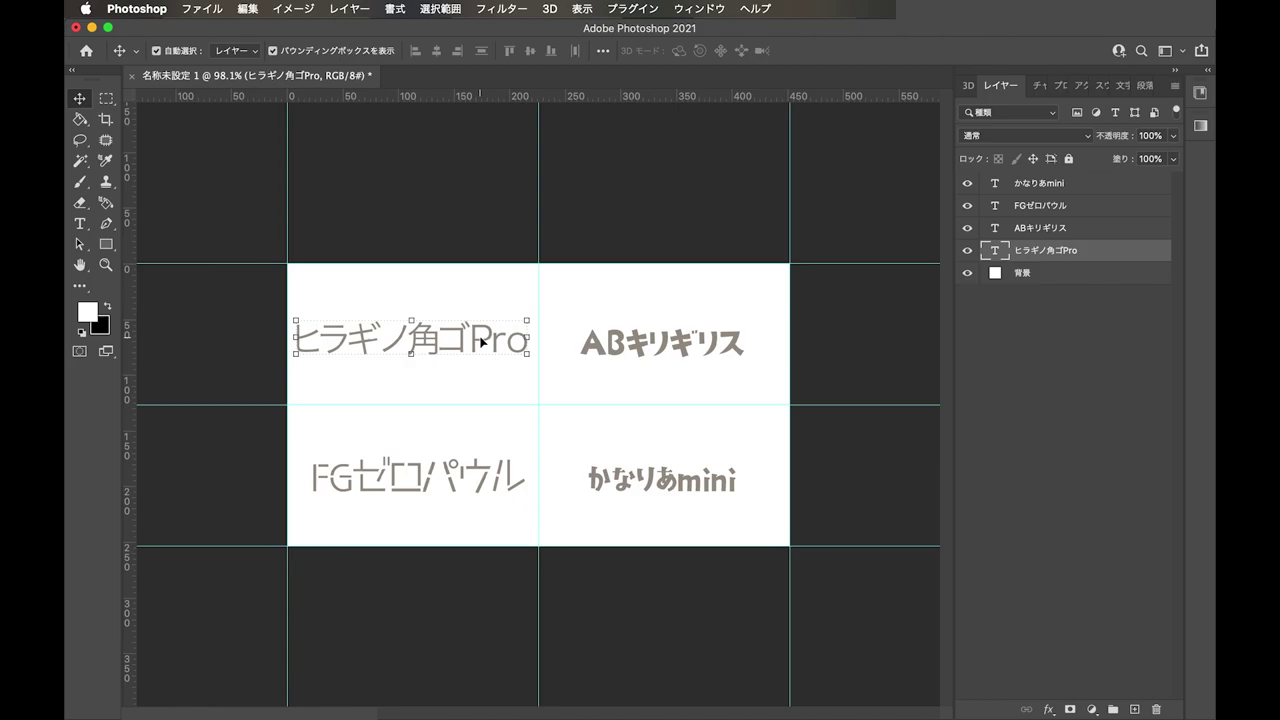
Step: Change the ヒラギノ角ゴPro sample text to a thinner rounded font from the font list
double_click(481, 341)
left_click(320, 50)
scroll(312, 380, "up", 5)
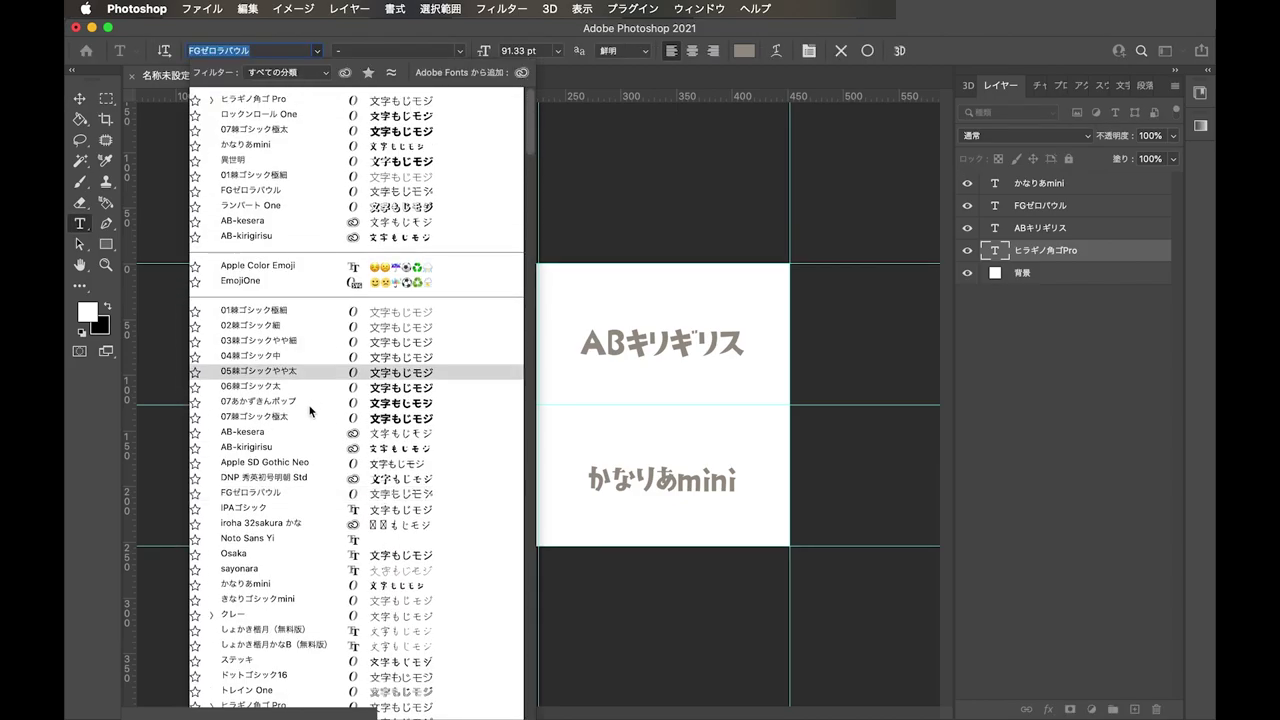
type("04")
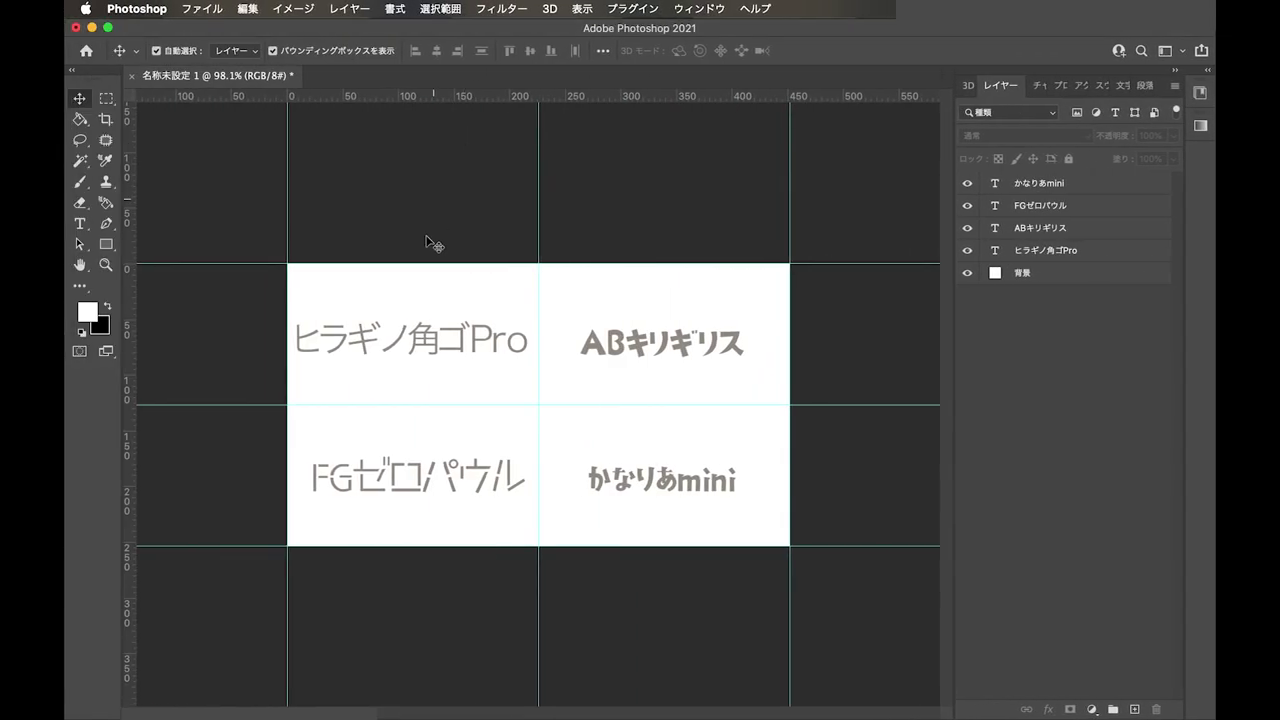
double_click(424, 337)
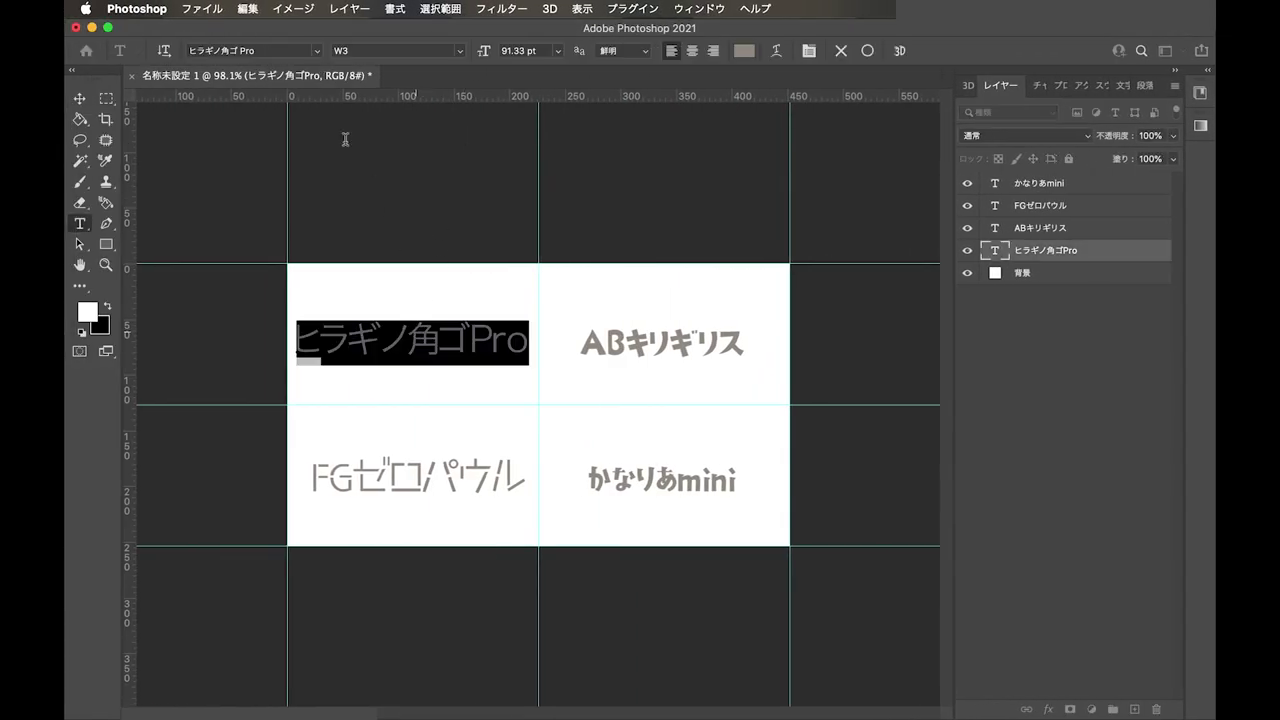
left_click(316, 51)
scroll(307, 296, "down", 5)
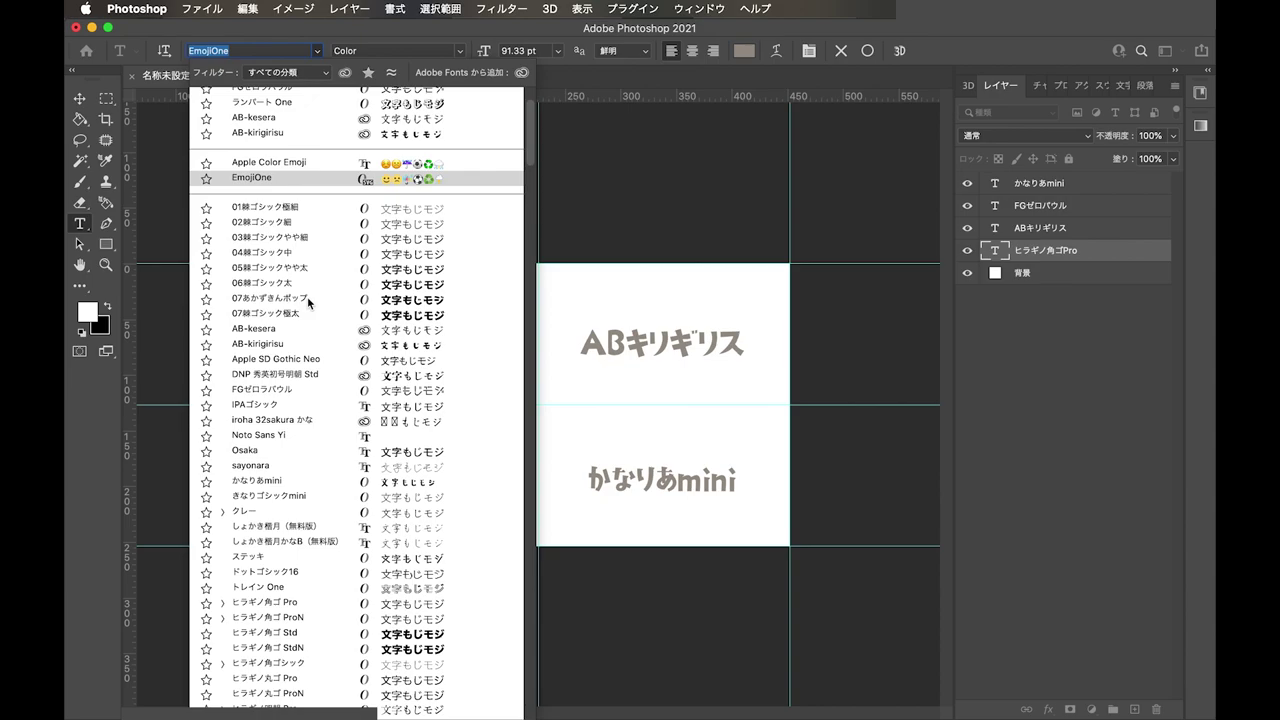
scroll(277, 425, "down", 5)
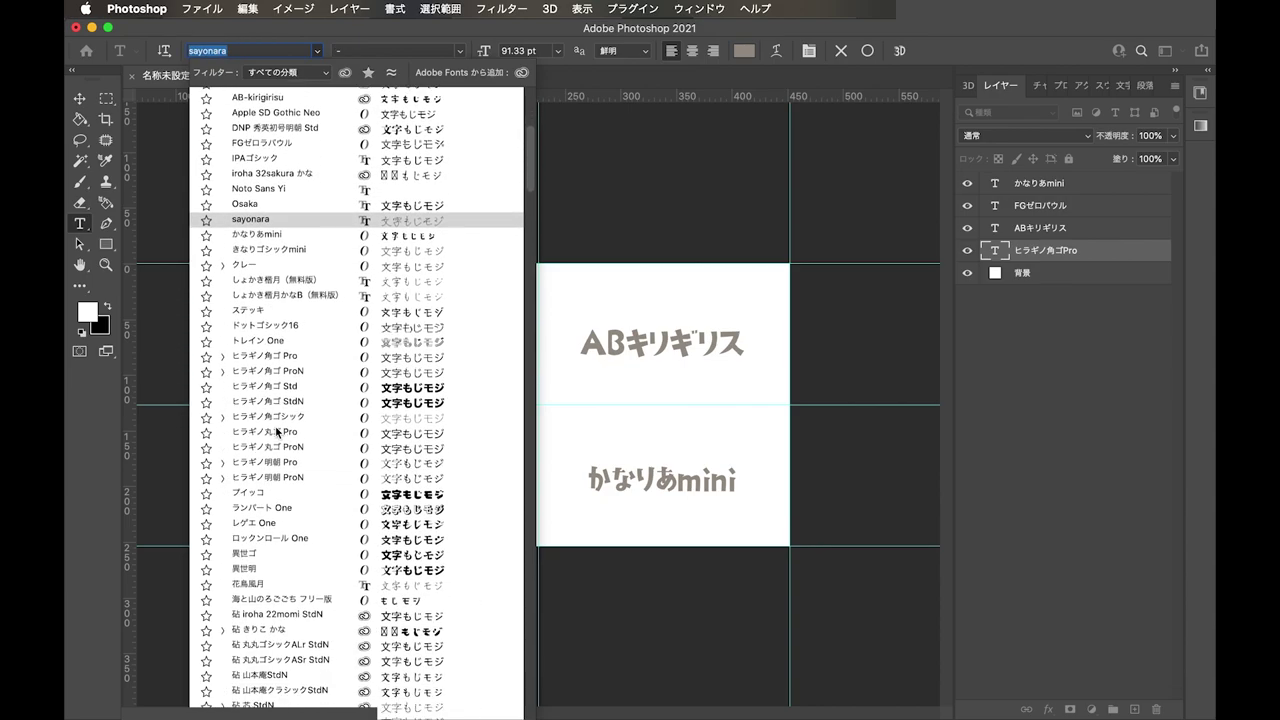
left_click(277, 455)
left_click(548, 302)
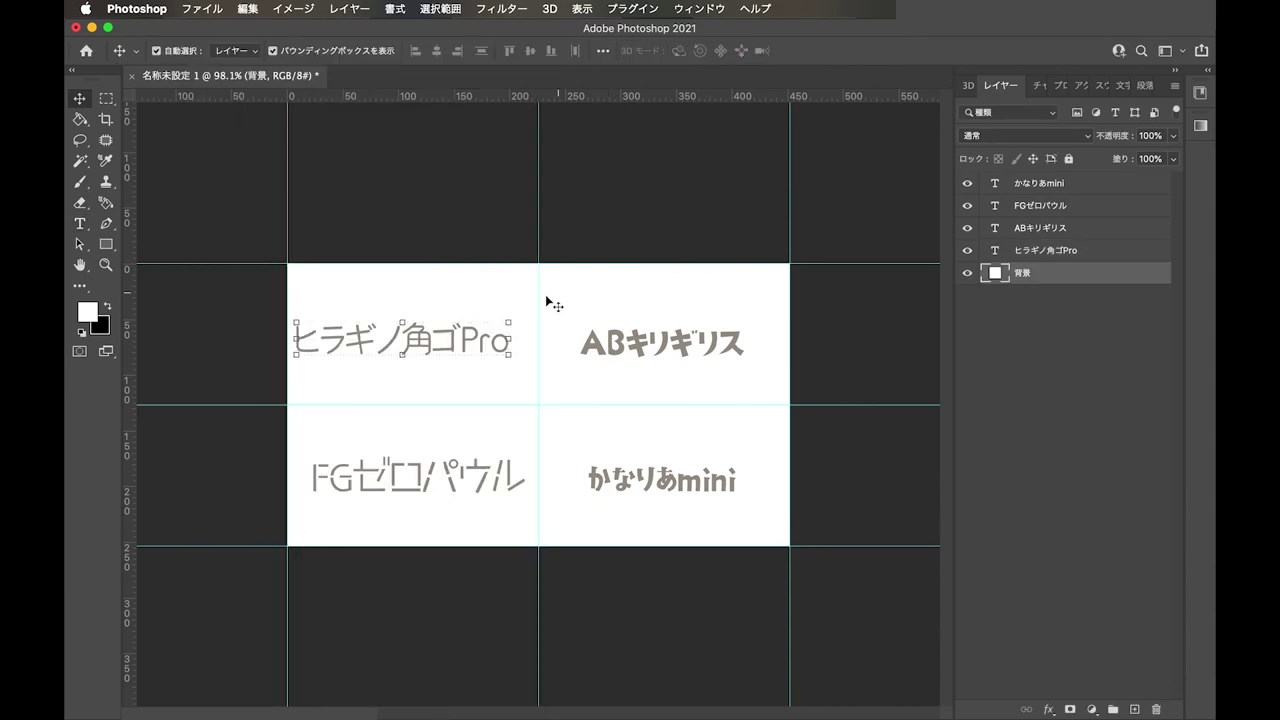
Step: Undo and redo the font change to compare with the original, then deselect
left_click(404, 344)
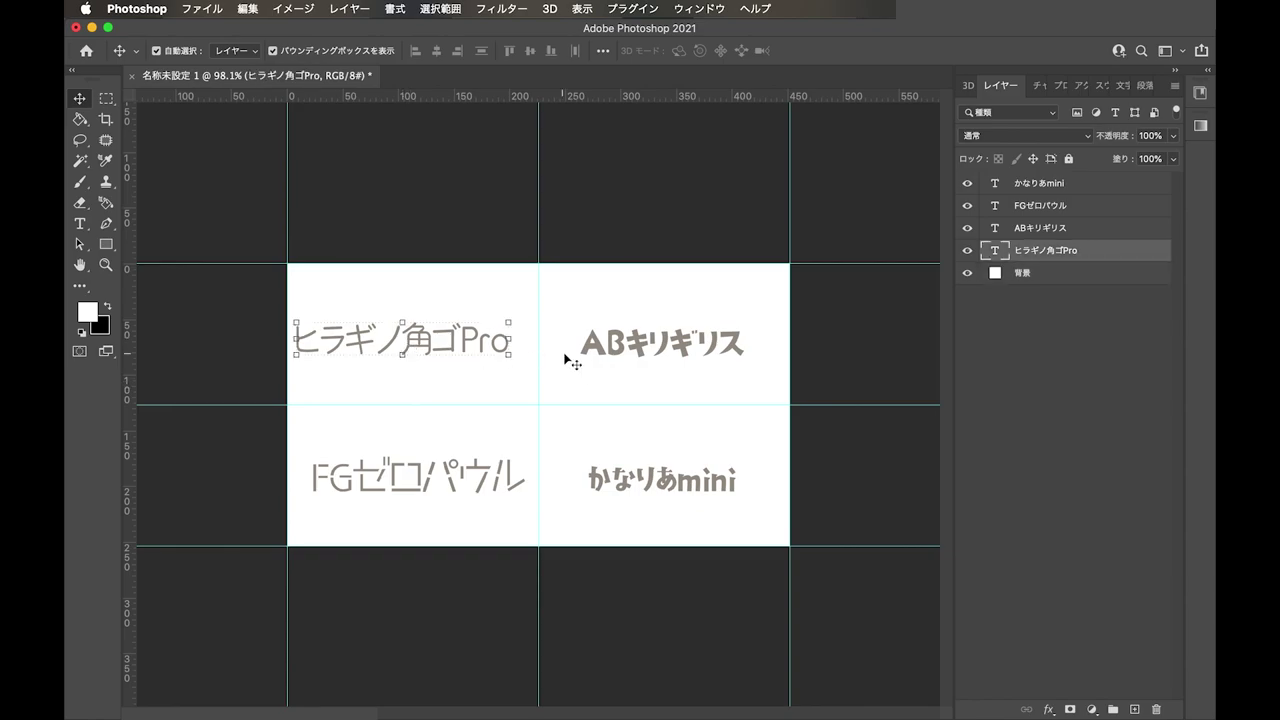
left_click(612, 350)
key("super+t")
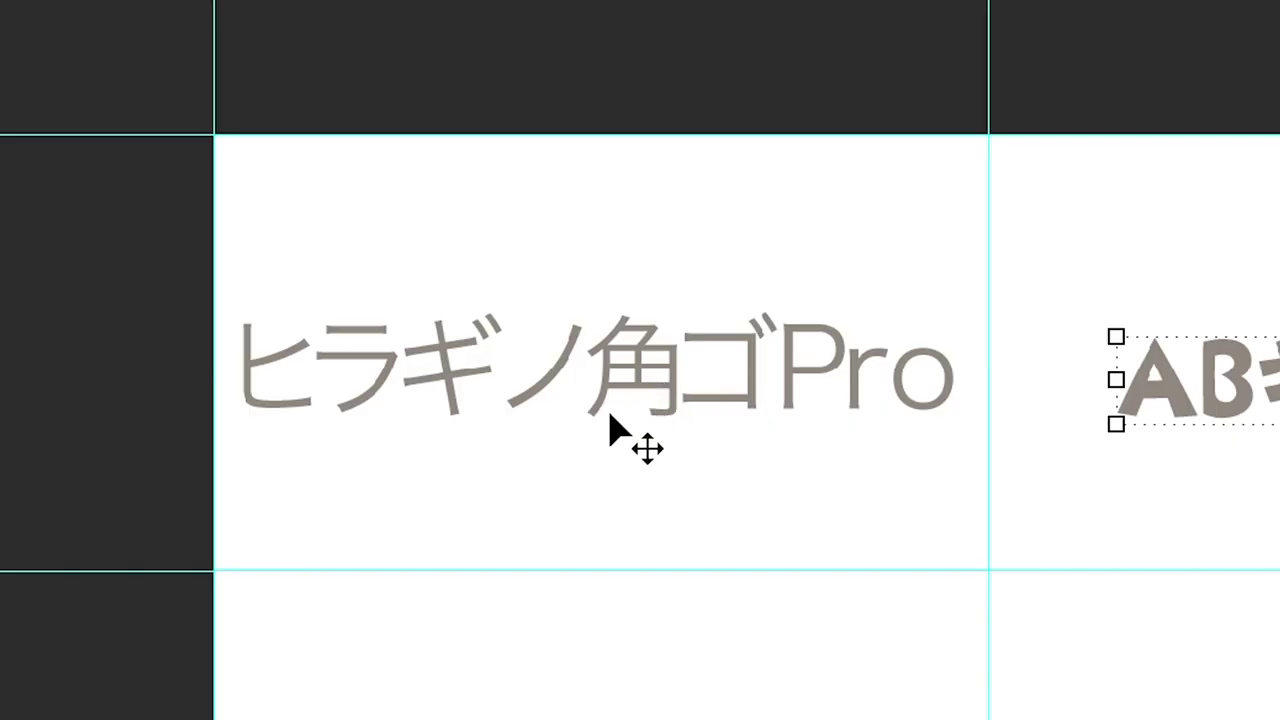
key("Down")
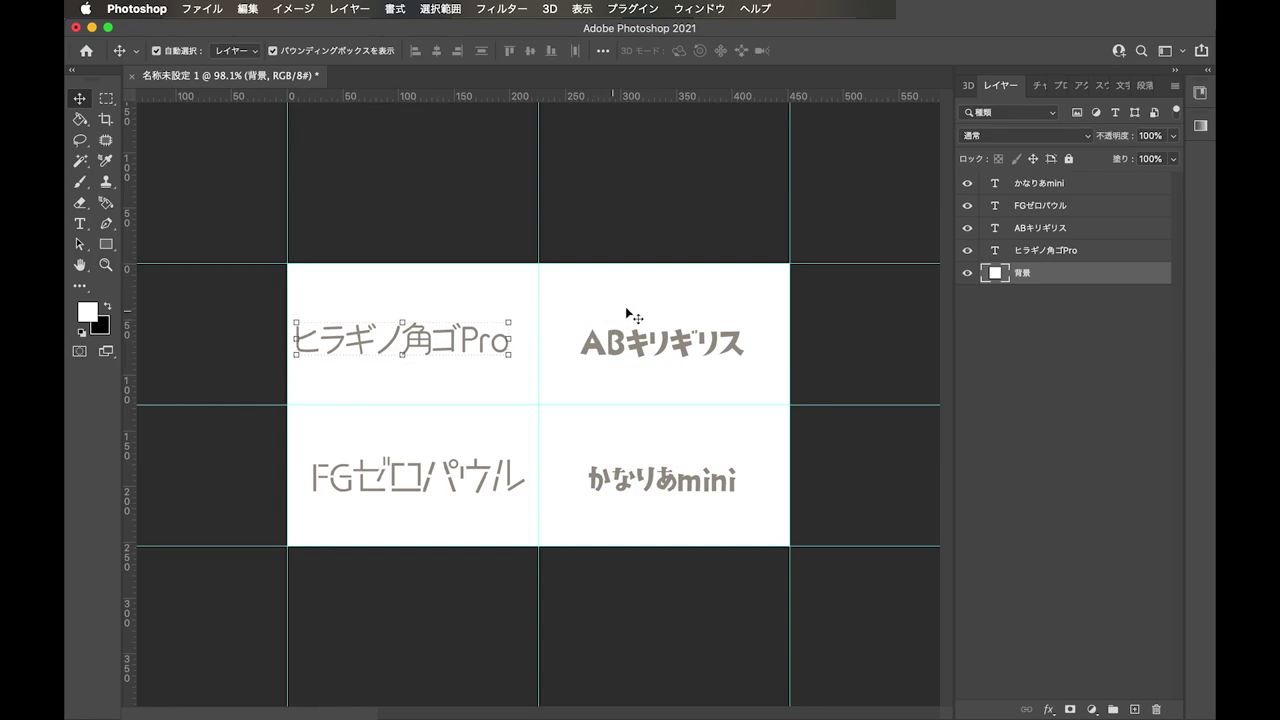
left_click(1040, 378)
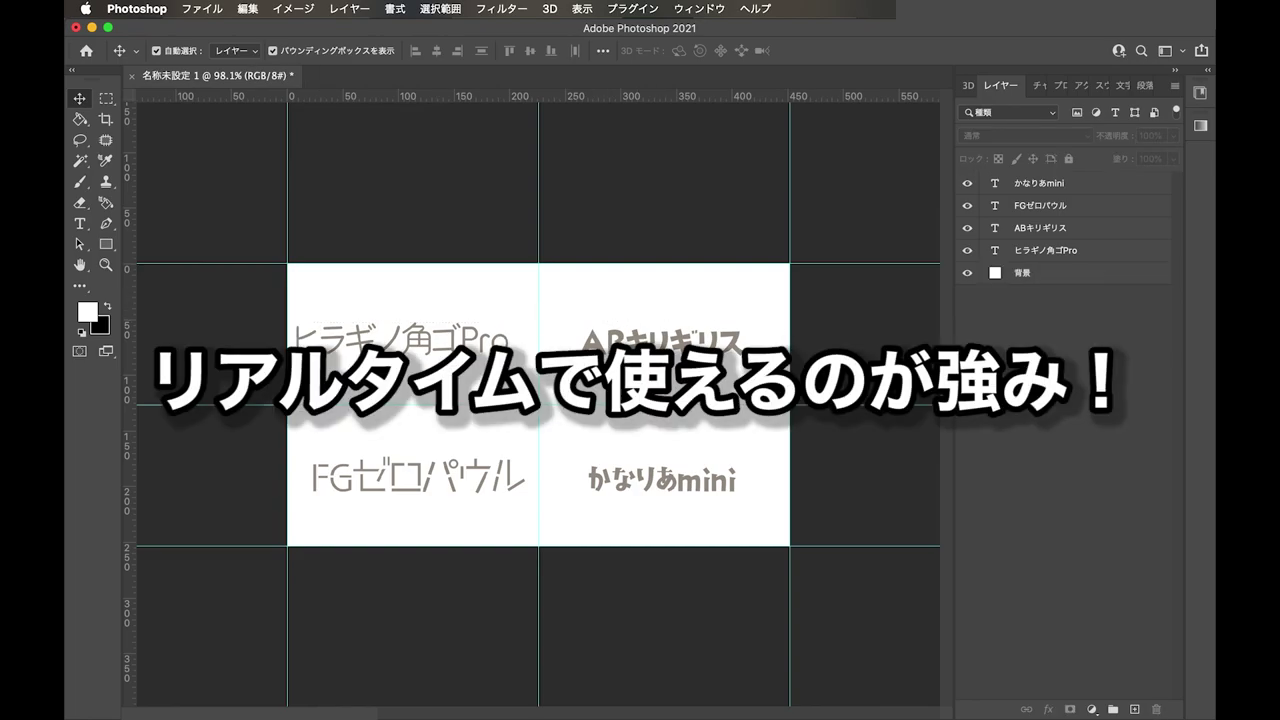
Step: Click off the sample layers in Photoshop and go to Adobe Fonts' フォントパック page
left_click(456, 338)
left_click(471, 298)
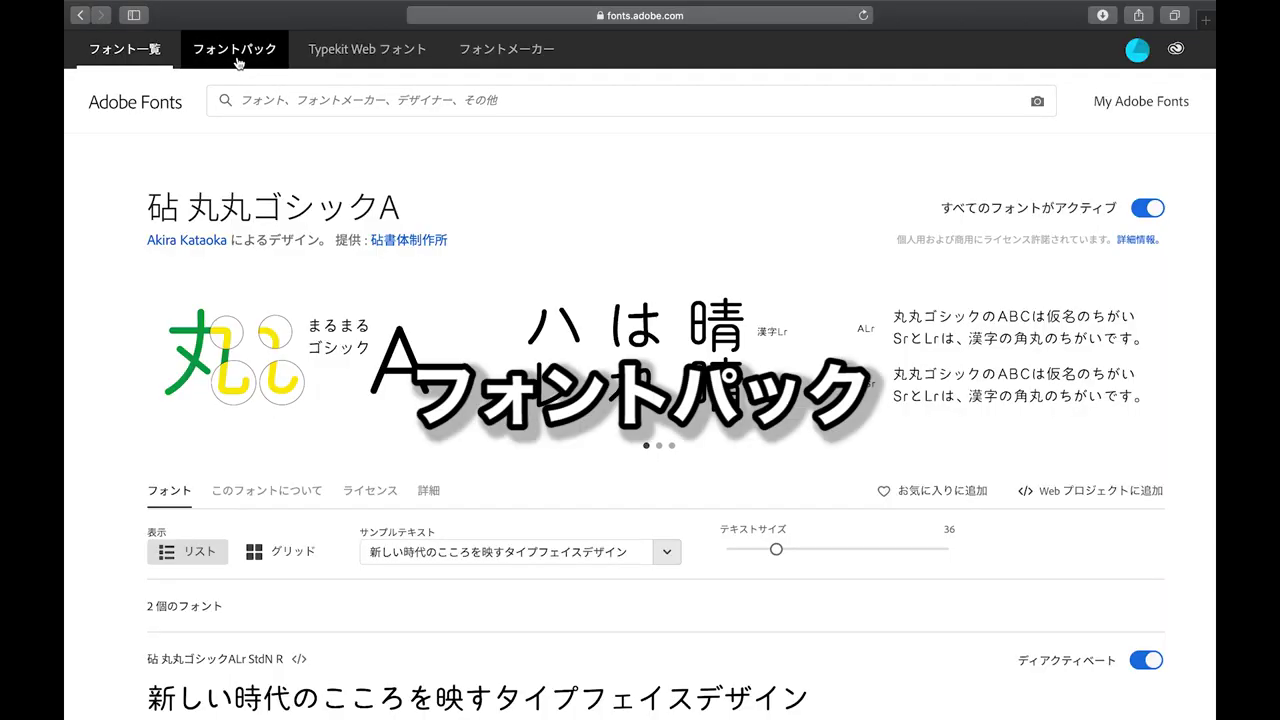
left_click(237, 63)
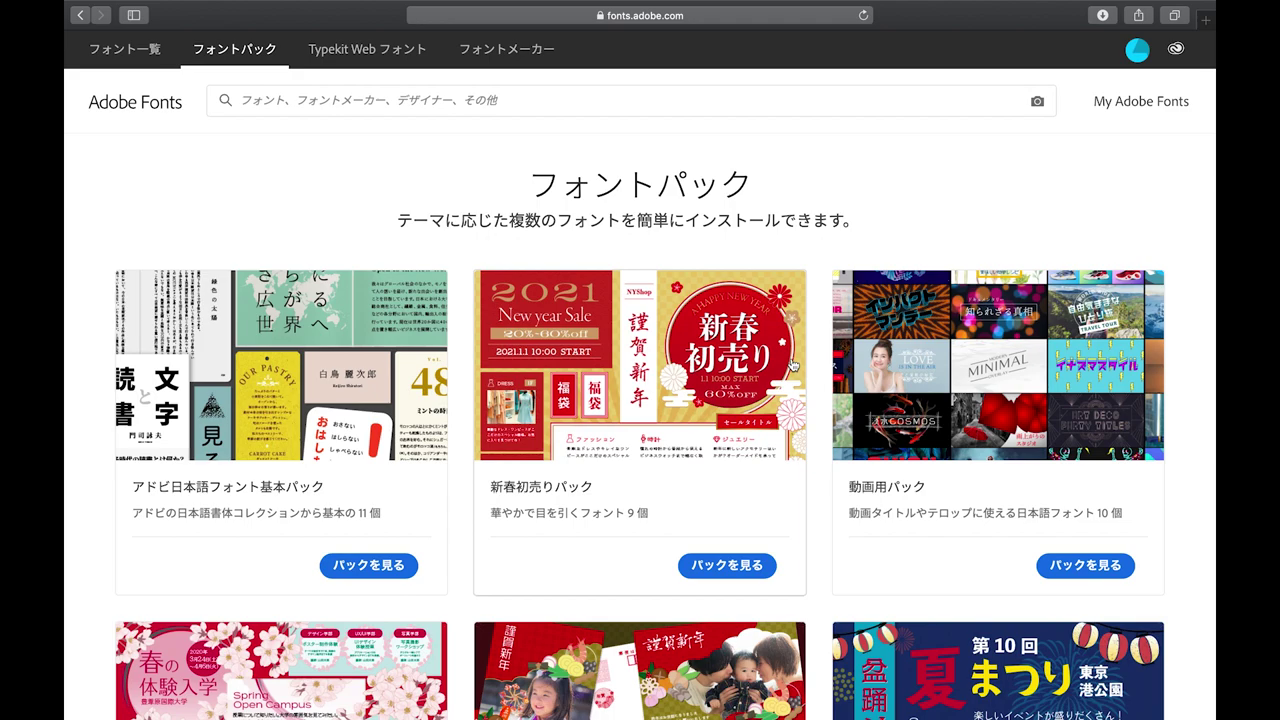
Step: Scroll down the font pack cards and open the 最強ビジネスパック pack page
scroll(368, 451, "down", 1)
scroll(300, 455, "down", 1)
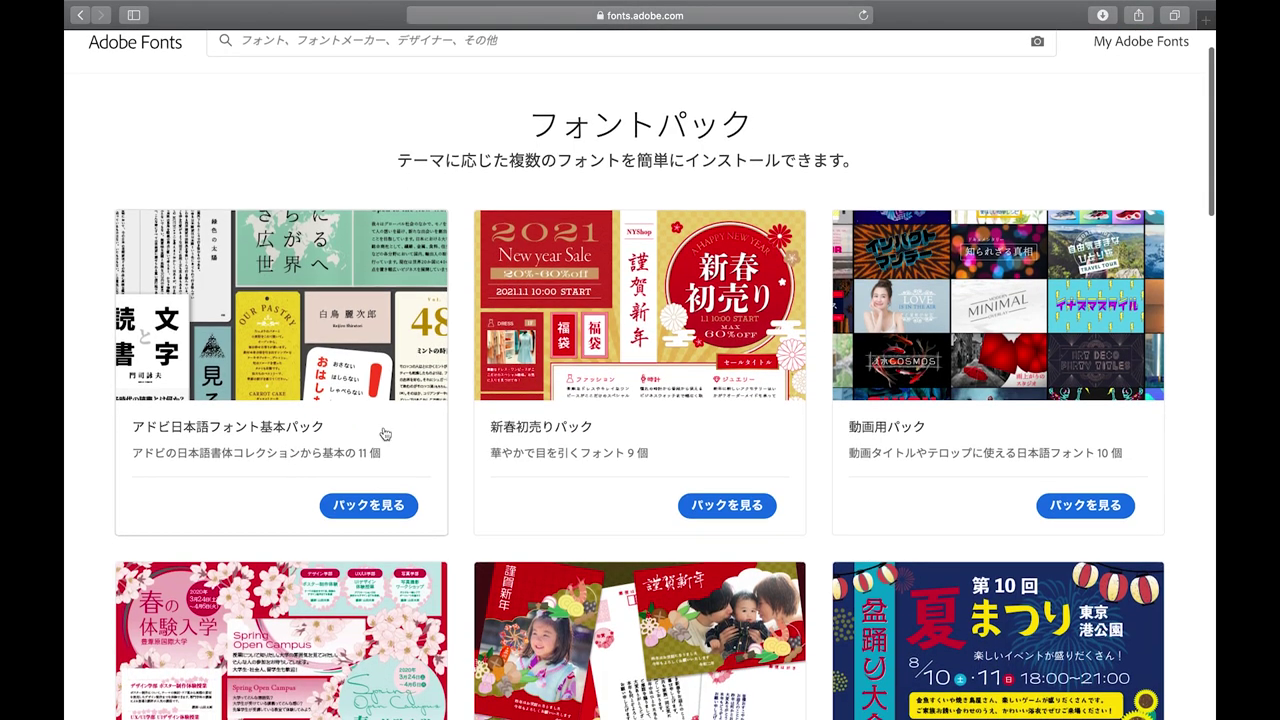
scroll(700, 400, "down", 2)
scroll(757, 283, "down", 2)
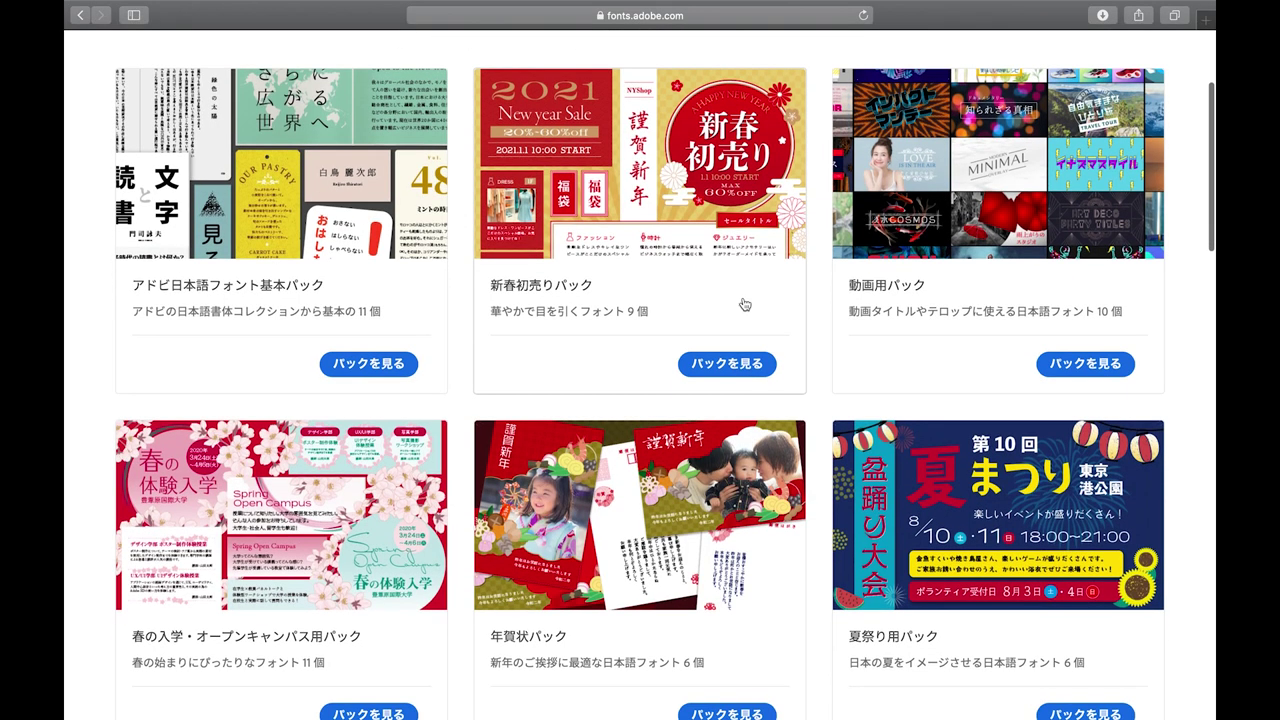
scroll(971, 297, "down", 3)
scroll(840, 296, "down", 2)
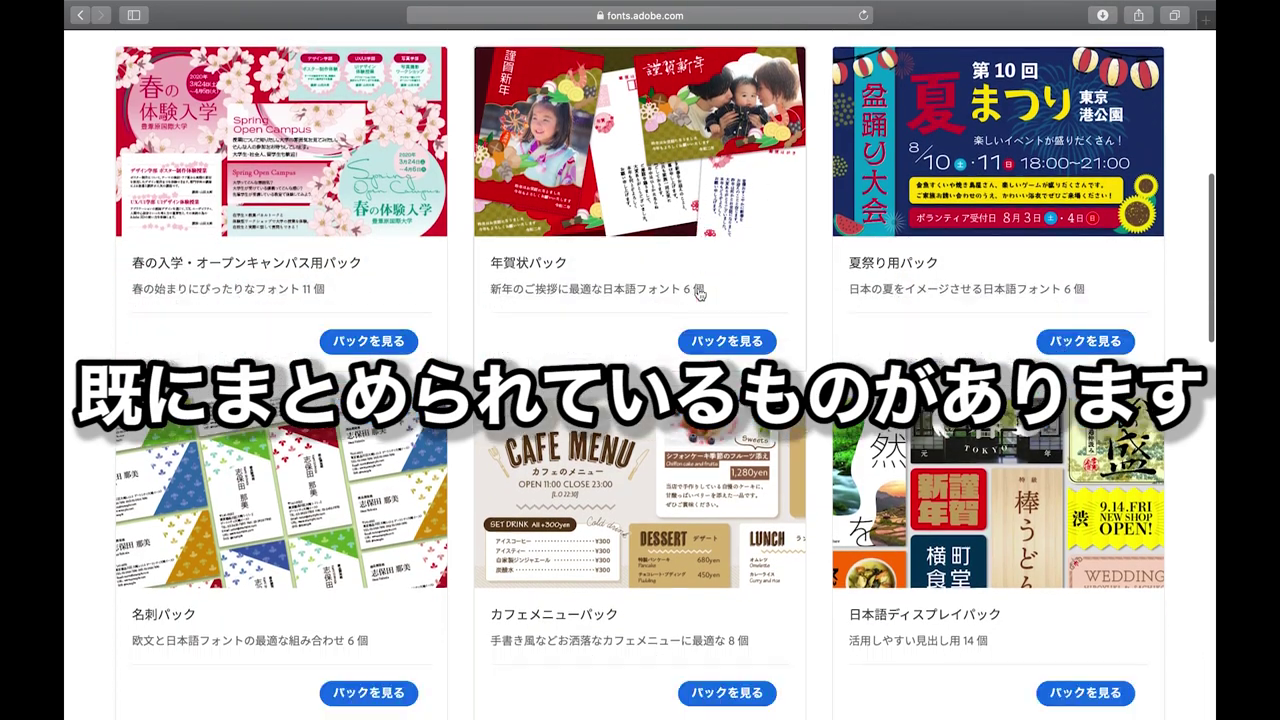
scroll(700, 294, "down", 3)
scroll(700, 294, "down", 2)
scroll(699, 294, "down", 1)
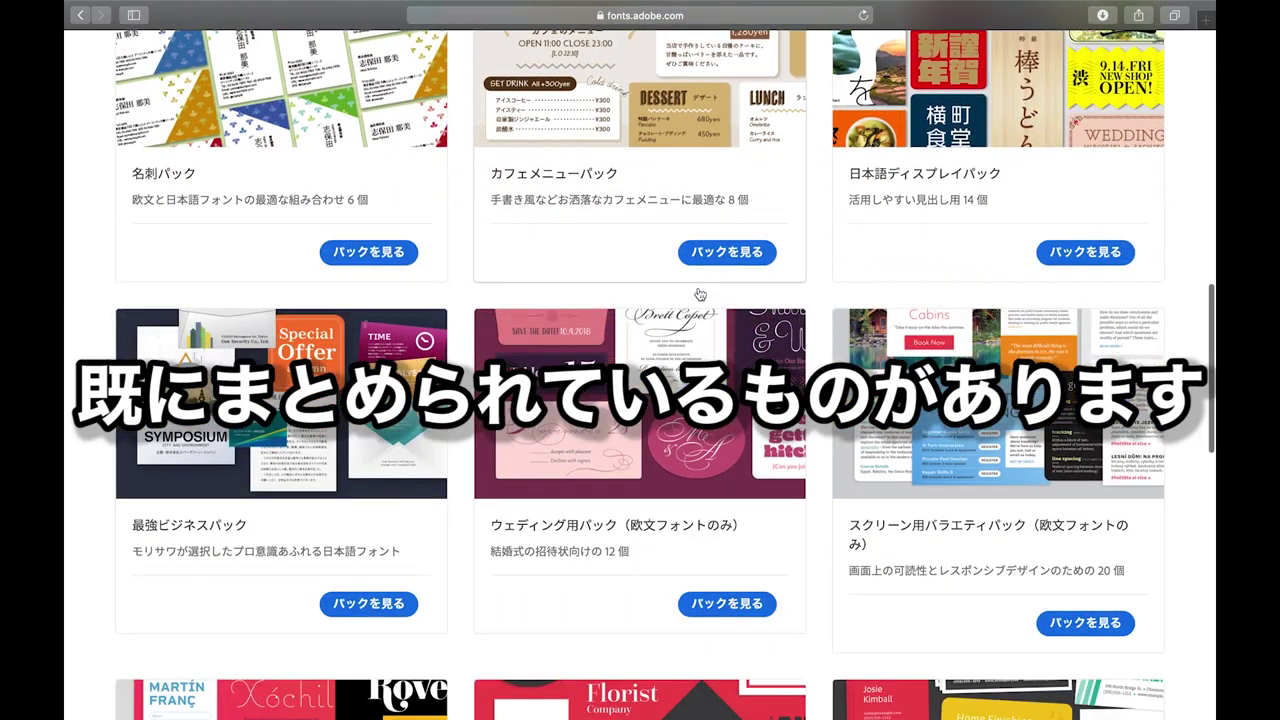
scroll(421, 348, "down", 2)
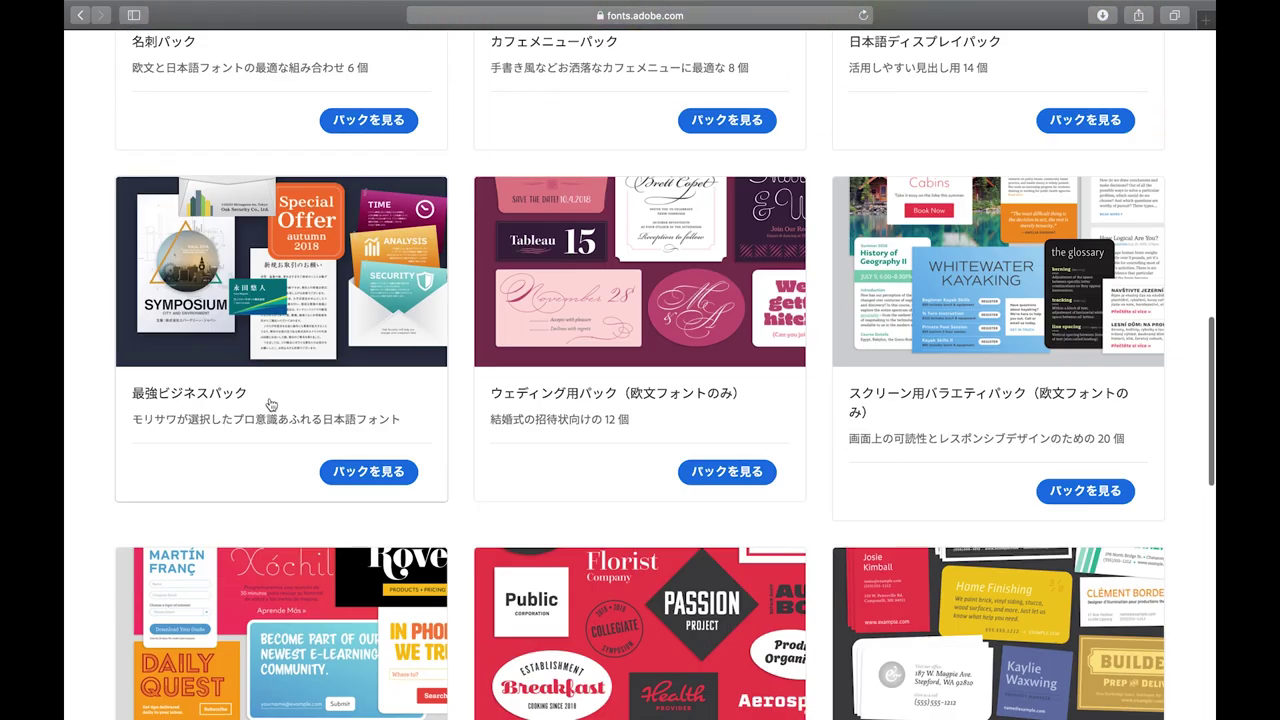
scroll(511, 395, "down", 1)
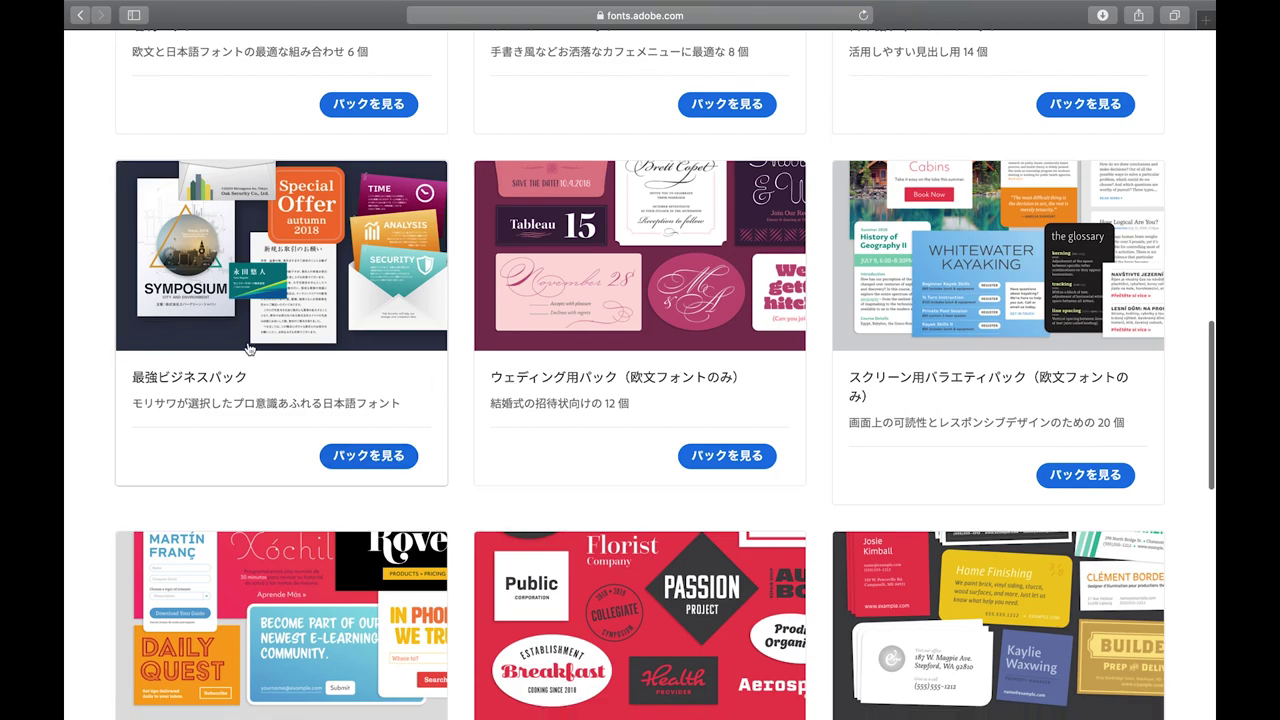
left_click(370, 455)
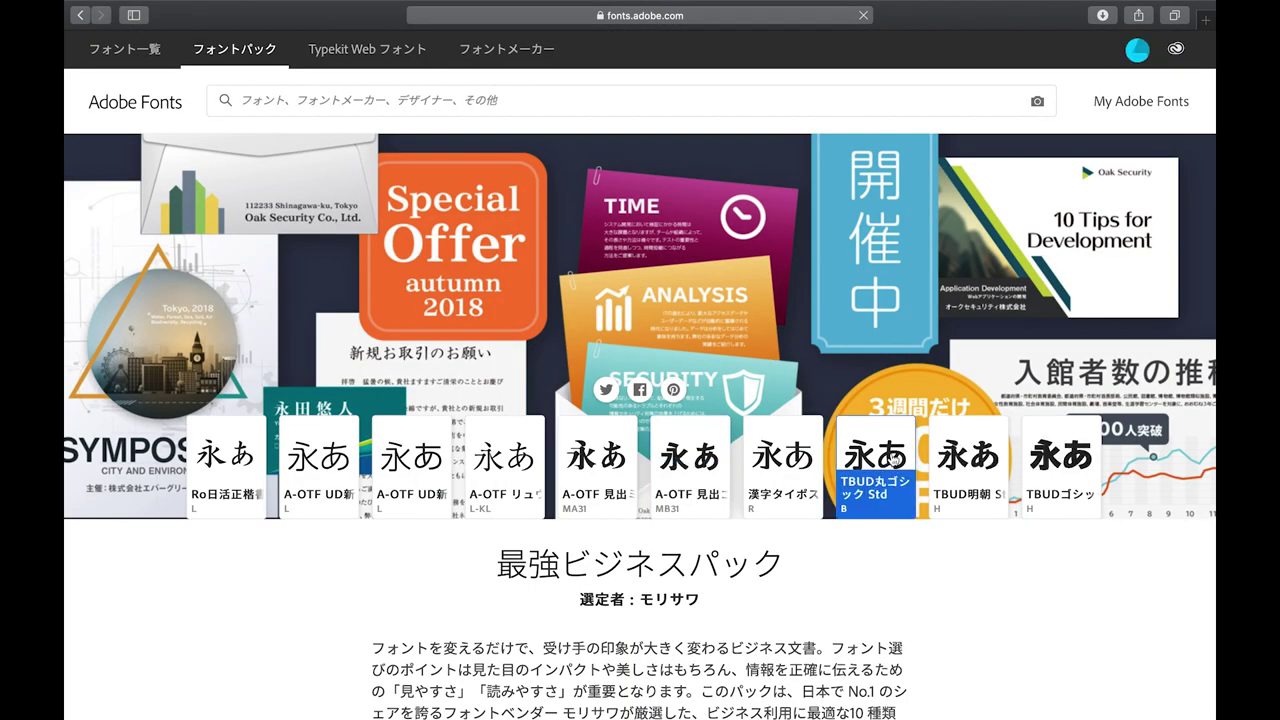
Step: Scroll through the ten 最強ビジネスパック fonts, then go back and open the font makers page
scroll(793, 522, "down", 1)
scroll(793, 522, "down", 1)
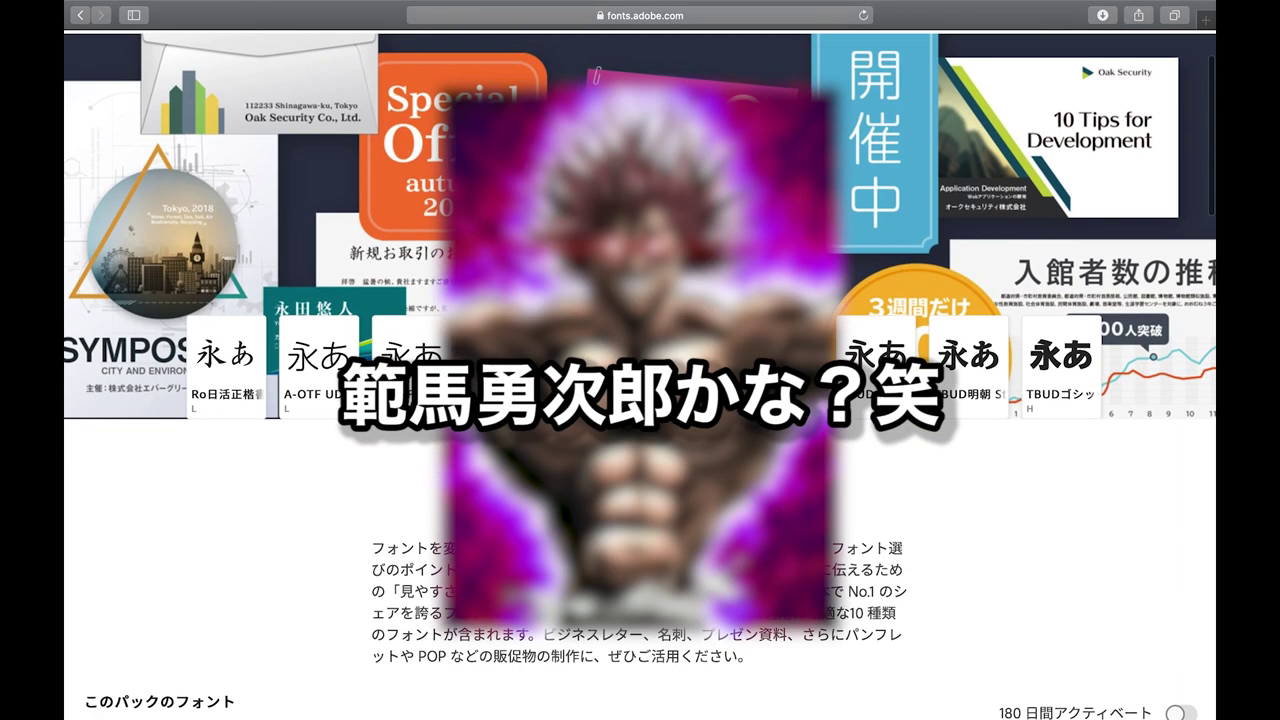
scroll(793, 522, "down", 2)
scroll(793, 522, "down", 4)
scroll(474, 360, "down", 5)
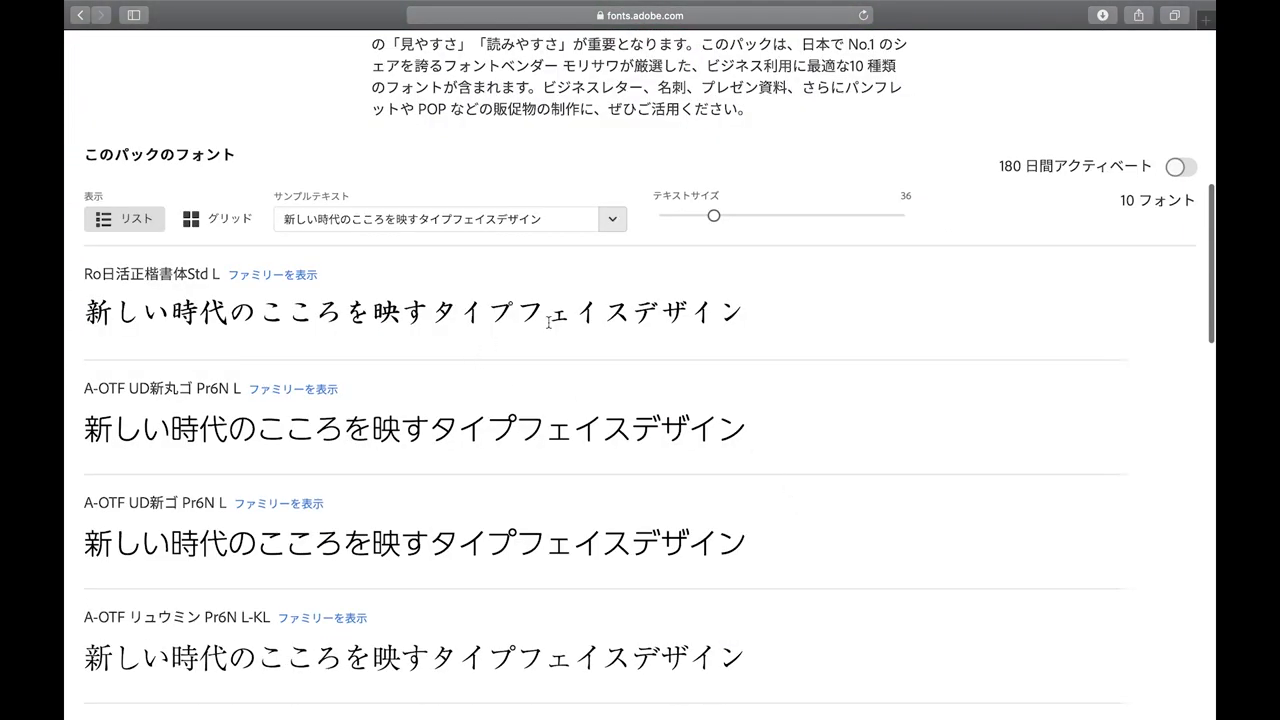
scroll(549, 318, "down", 1)
scroll(400, 320, "down", 2)
scroll(500, 234, "down", 1)
scroll(480, 300, "down", 2)
scroll(434, 420, "down", 3)
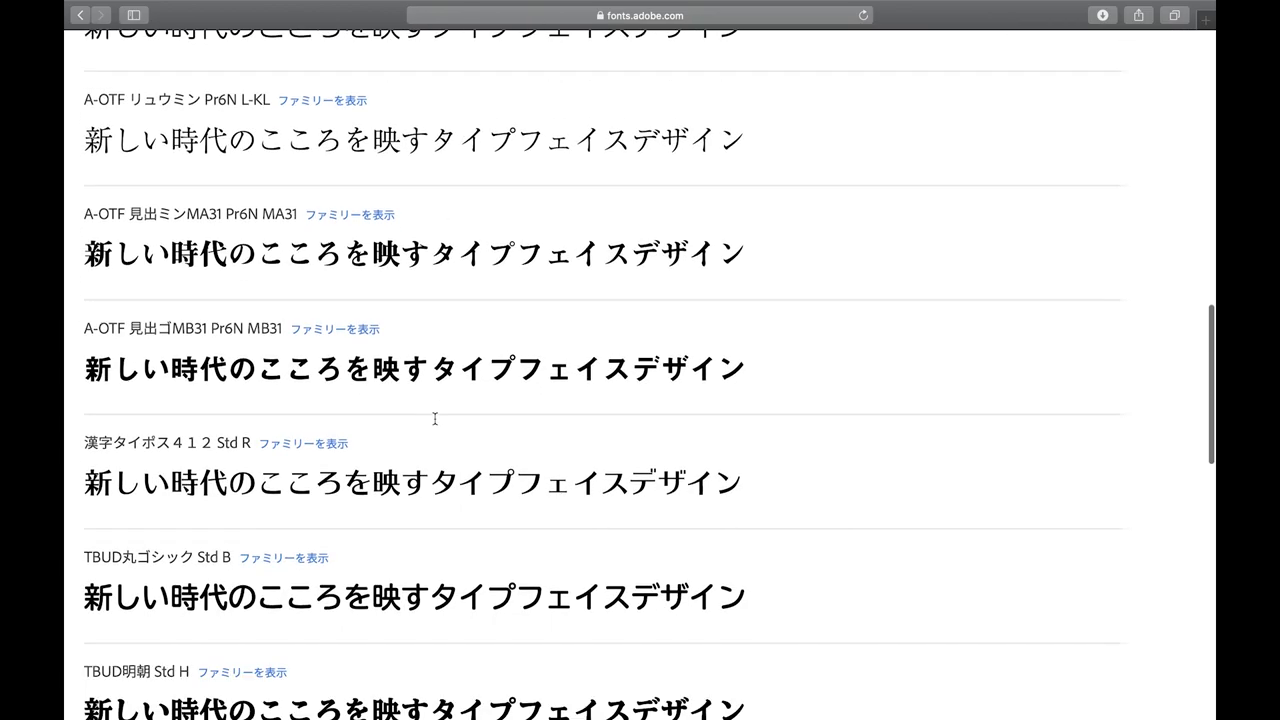
scroll(434, 420, "left", 5)
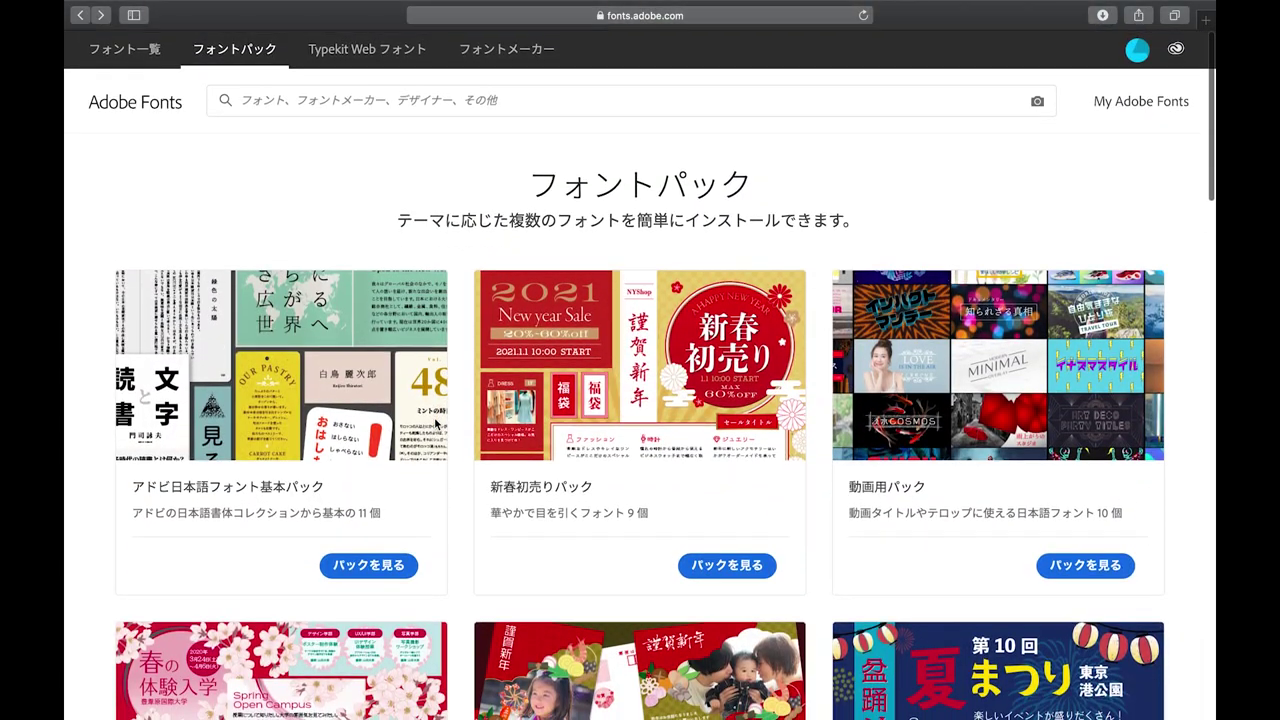
left_click(530, 52)
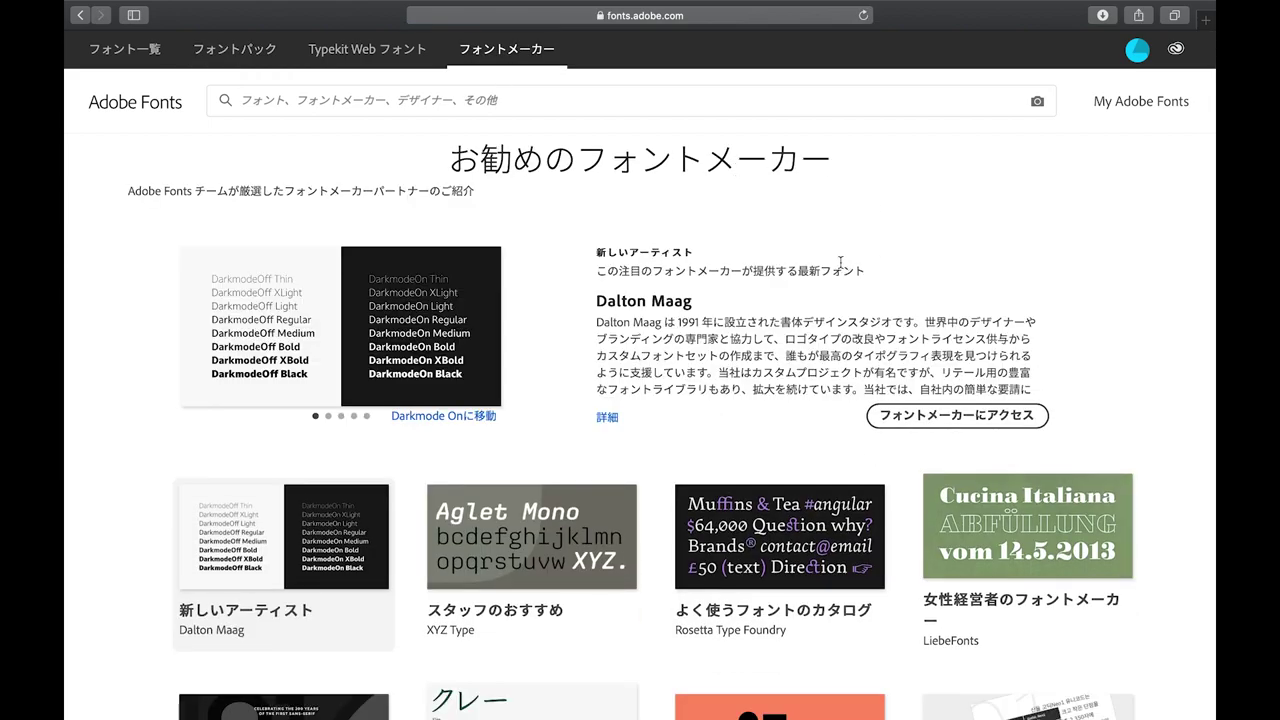
Step: Scroll past the featured makers to the alphabetical すべてのフォントメーカー list
scroll(653, 372, "down", 3)
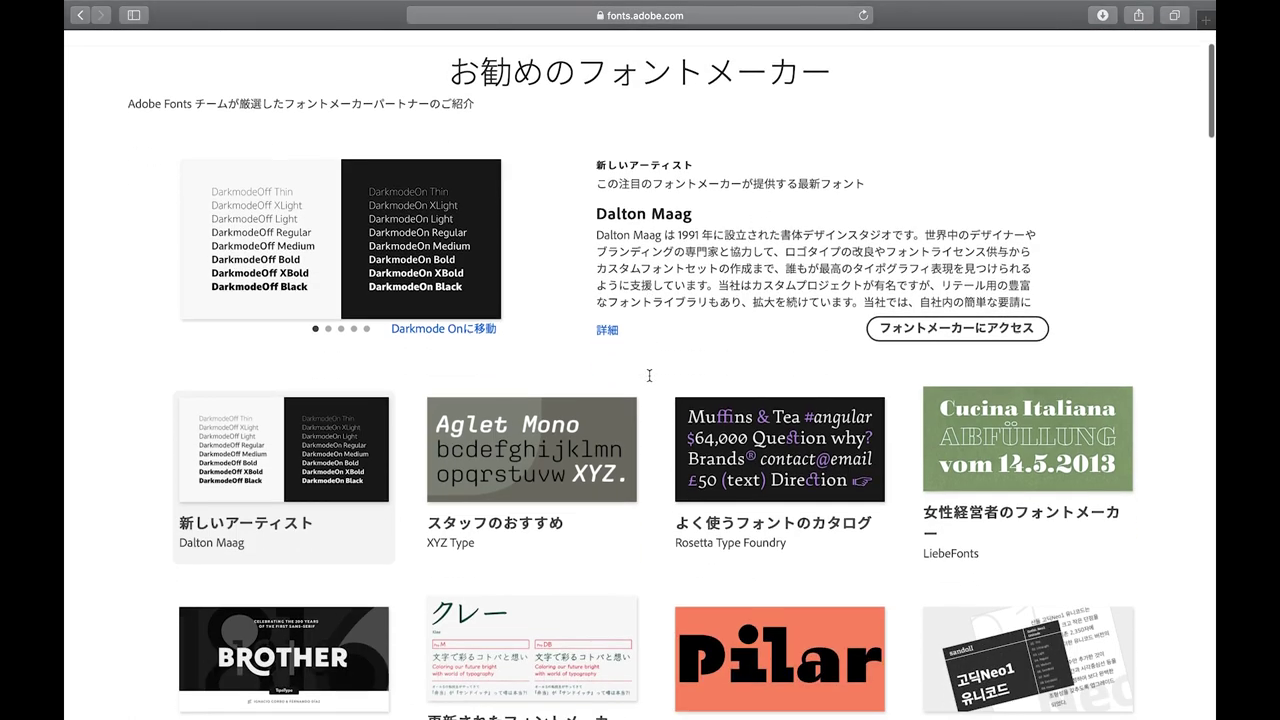
scroll(540, 400, "down", 2)
scroll(550, 400, "down", 2)
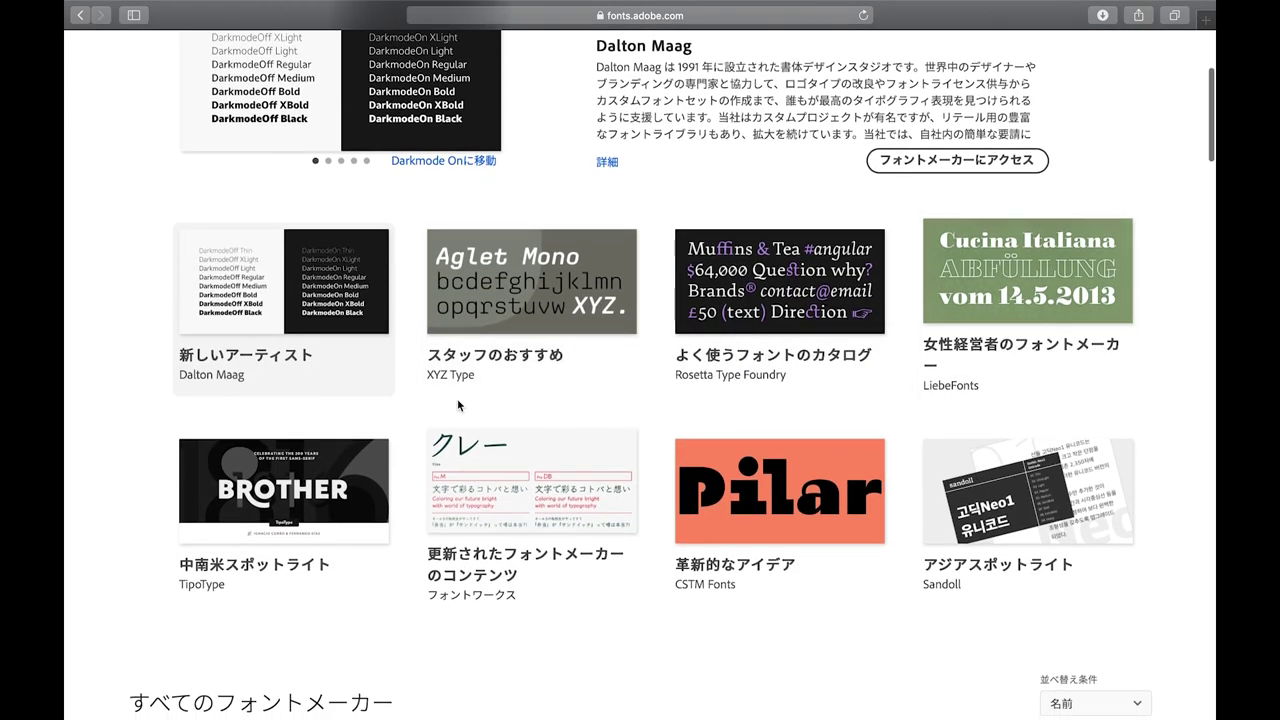
scroll(457, 398, "down", 3)
scroll(457, 398, "down", 5)
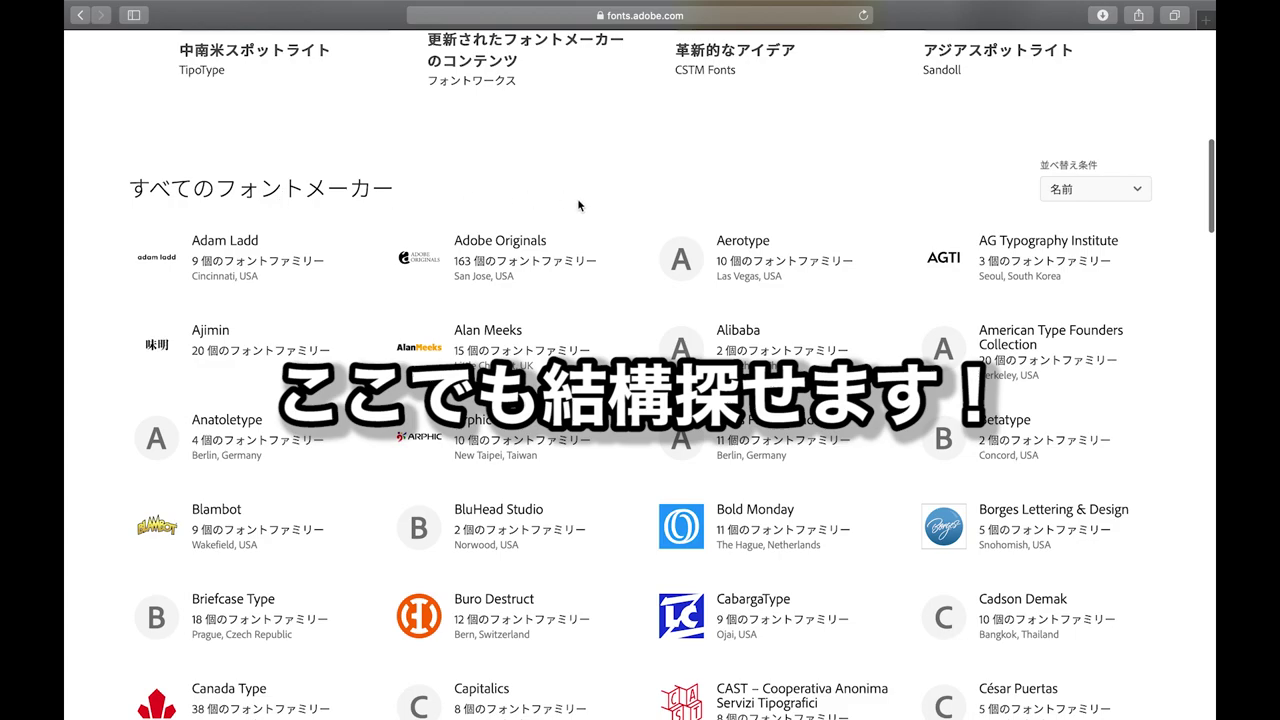
scroll(508, 230, "down", 1)
scroll(625, 314, "down", 5)
scroll(625, 314, "down", 5)
scroll(540, 380, "down", 5)
Step: Browse the FONT1000 maker's font catalogue down to the ABキコリ family
left_click(423, 451)
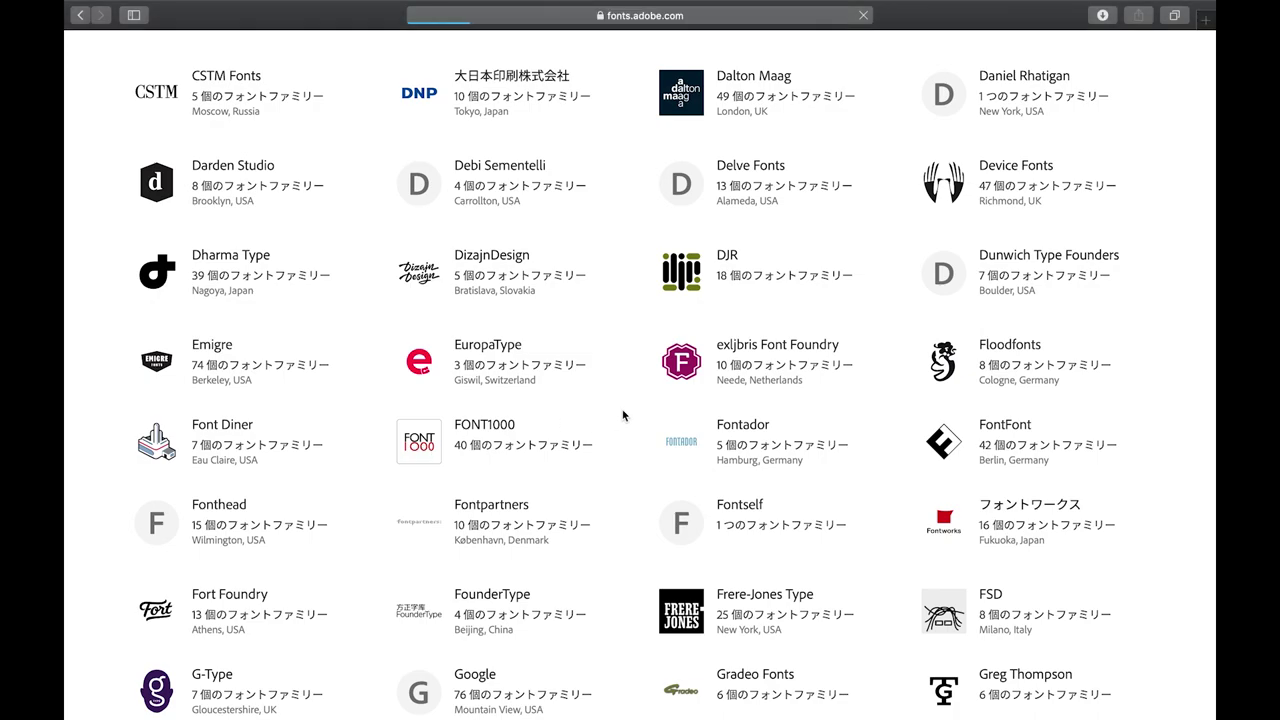
scroll(423, 446, "down", 5)
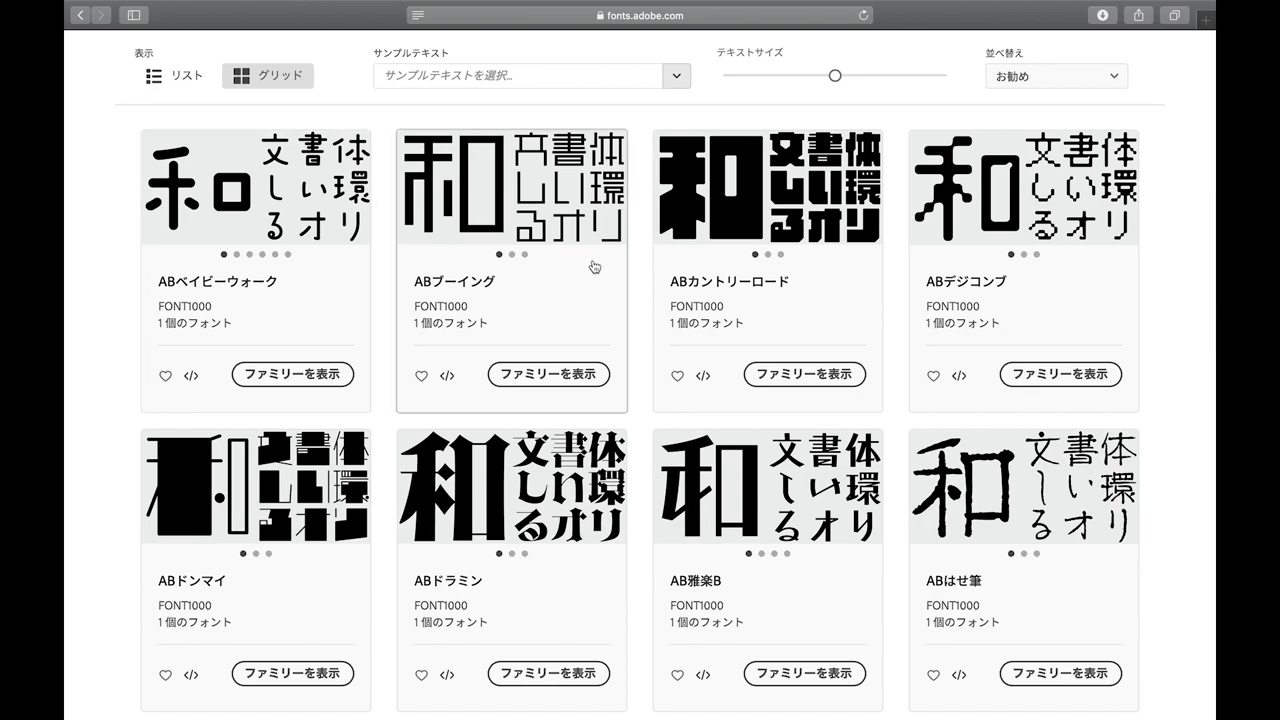
scroll(591, 266, "down", 2)
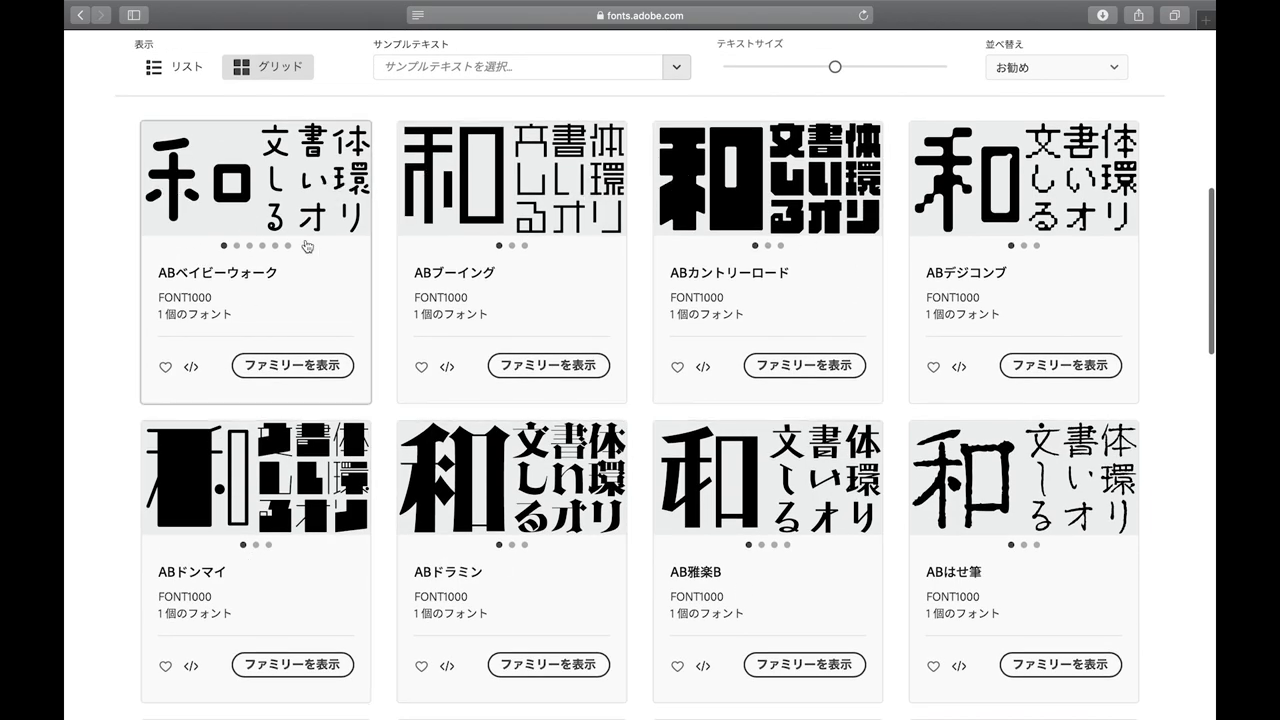
mouse_move(256, 300)
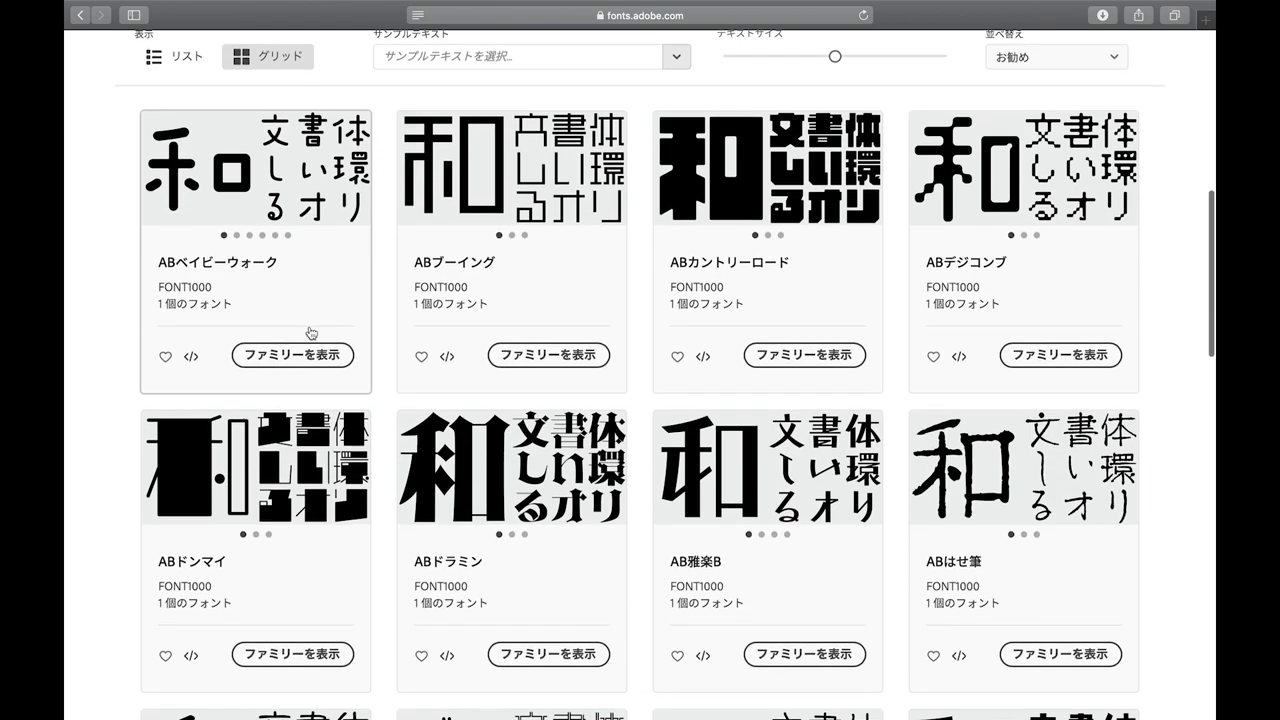
scroll(469, 487, "down", 2)
scroll(469, 487, "up", 2)
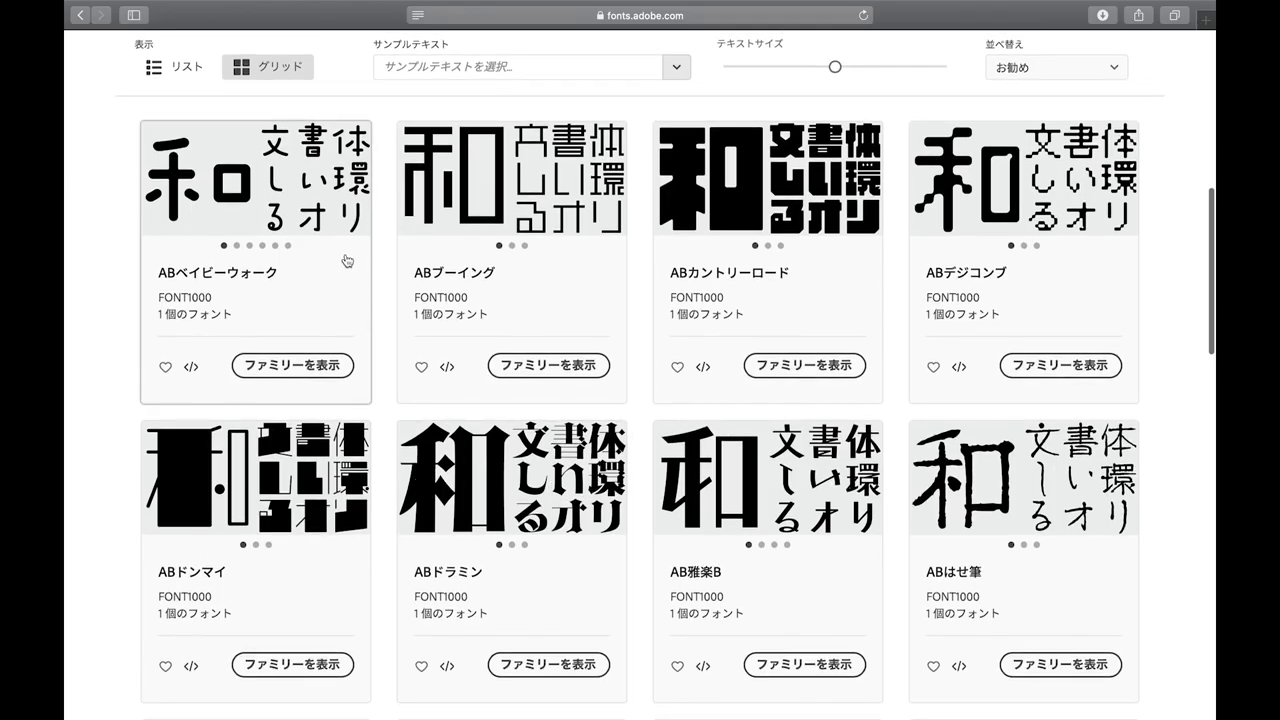
mouse_move(767, 168)
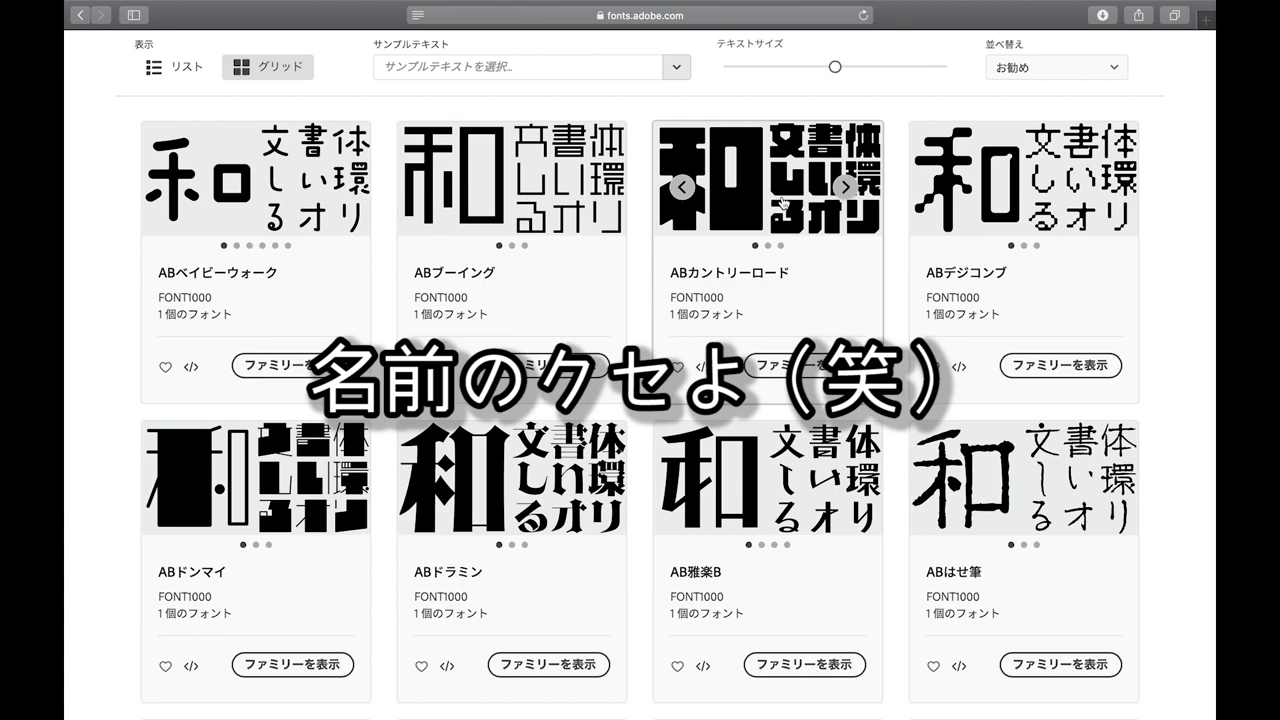
scroll(781, 204, "down", 1)
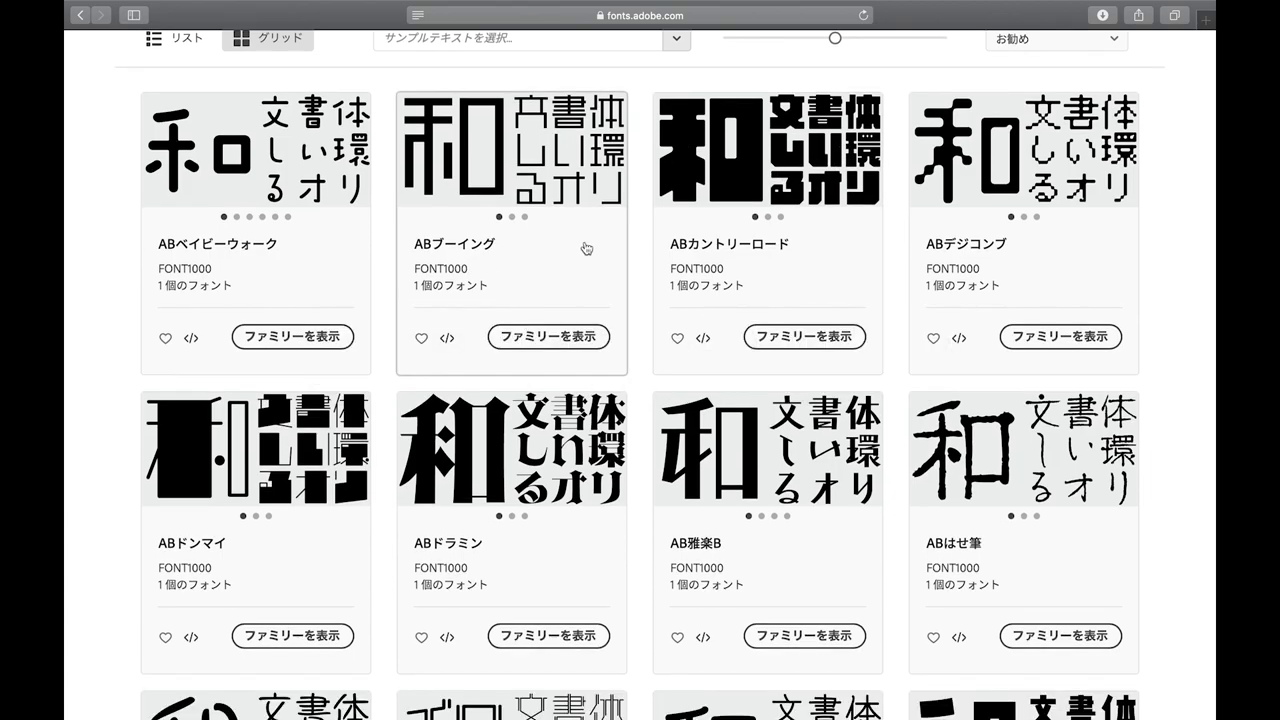
scroll(591, 326, "down", 2)
scroll(520, 350, "down", 3)
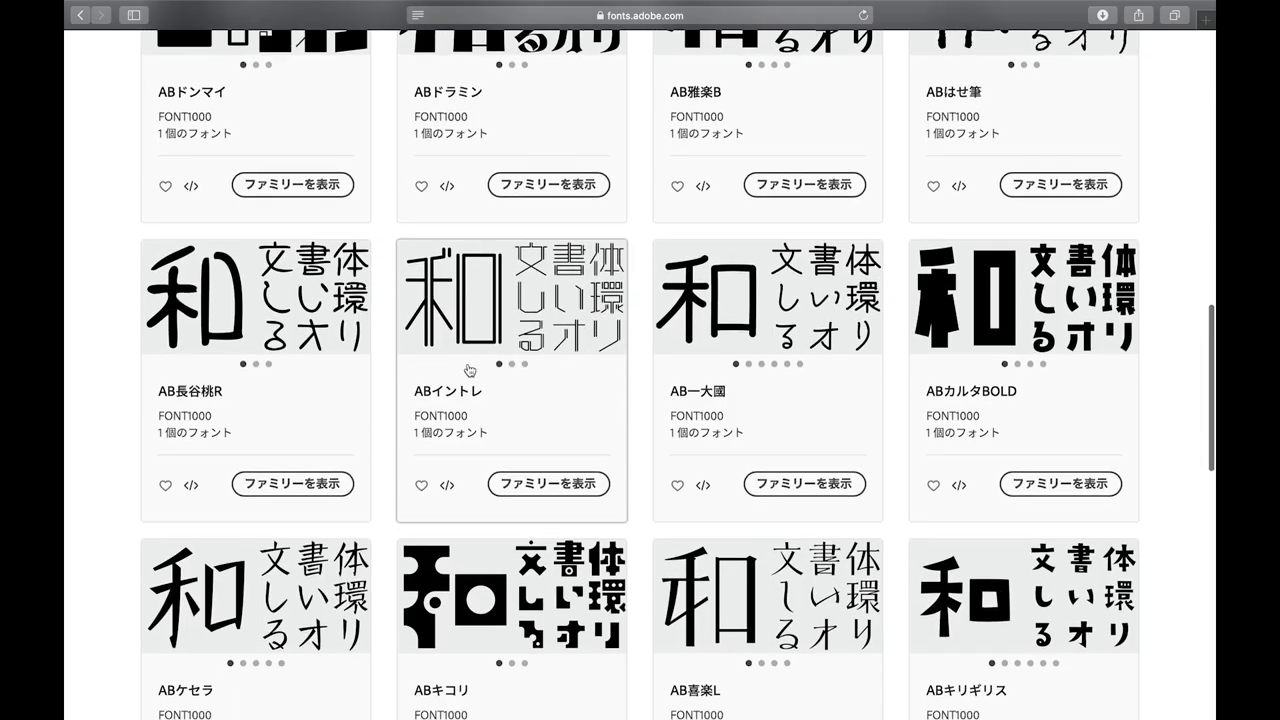
mouse_move(512, 297)
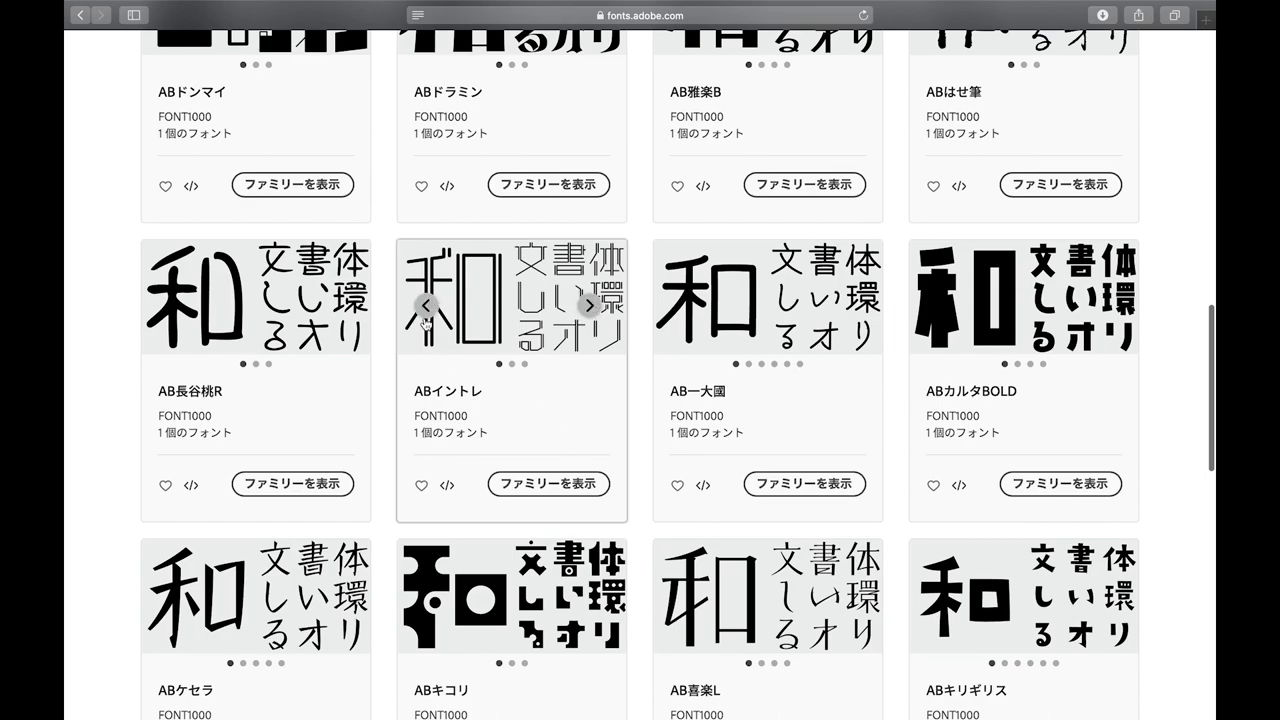
scroll(580, 378, "down", 2)
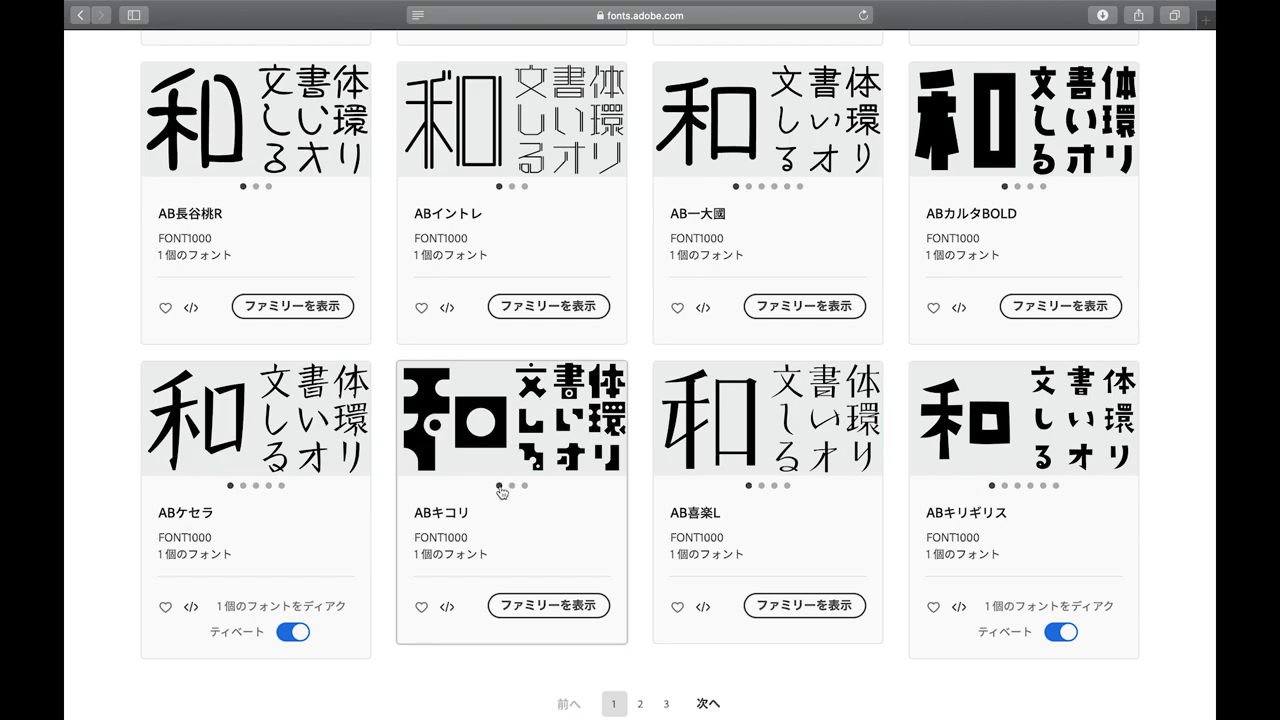
scroll(502, 490, "down", 1)
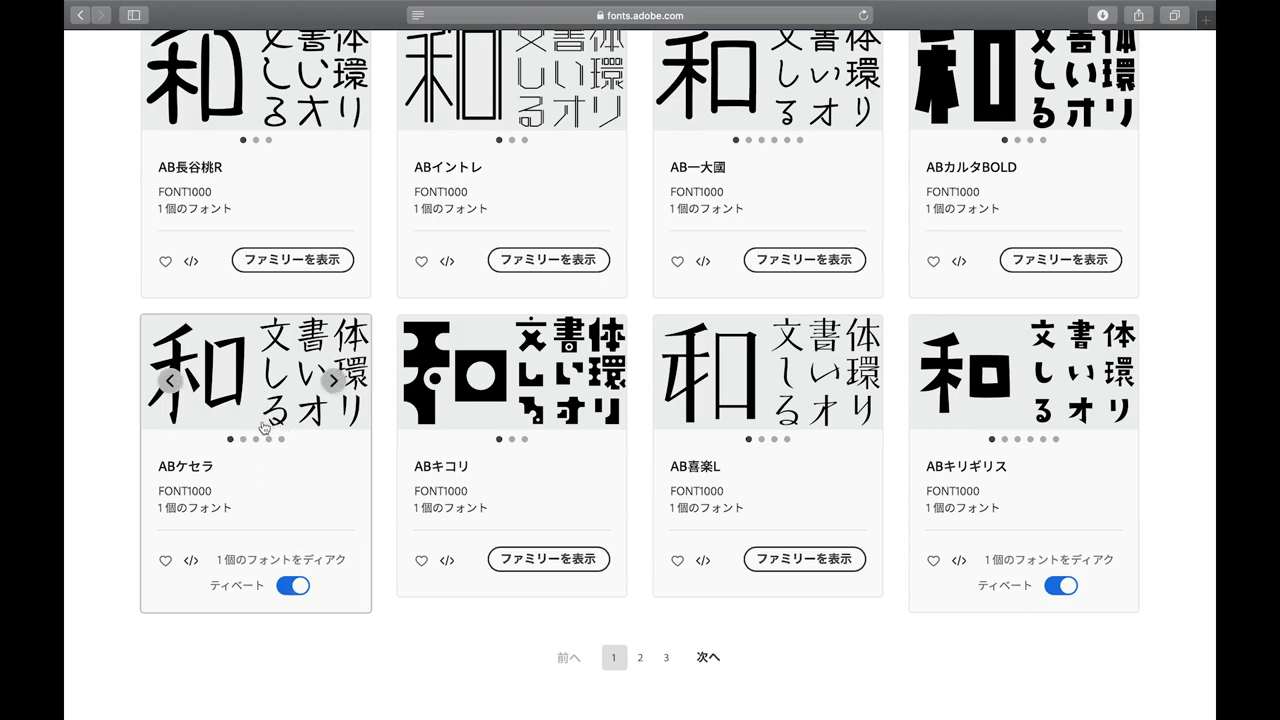
mouse_move(767, 500)
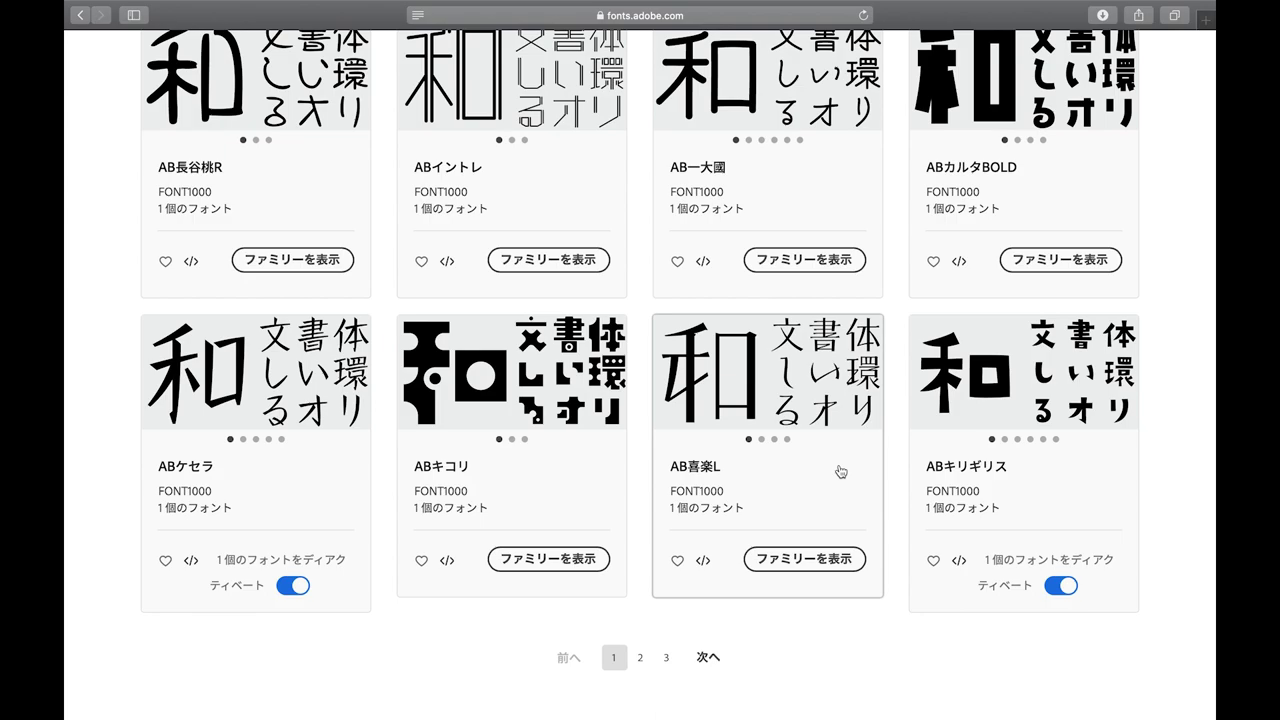
scroll(837, 471, "down", 1)
scroll(837, 471, "up", 5)
scroll(839, 471, "down", 1)
scroll(837, 471, "down", 2)
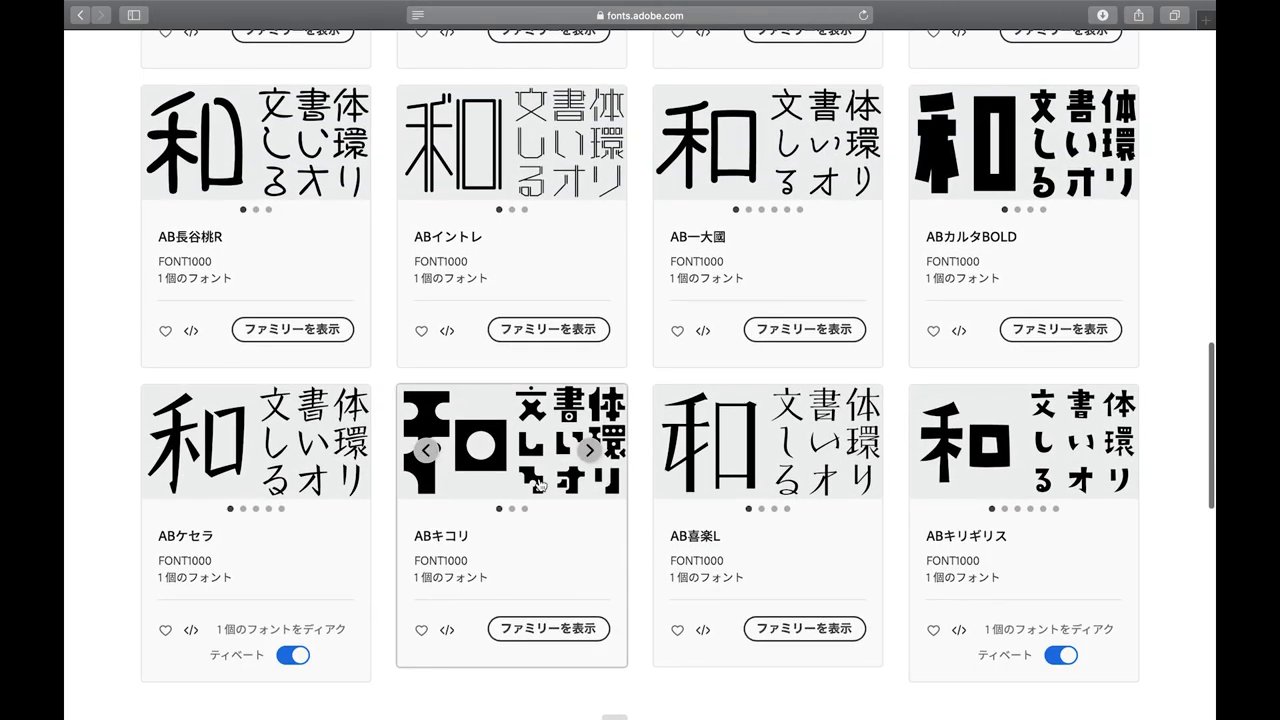
Step: Activate the ABキコリ font family from its Adobe Fonts page
left_click(548, 586)
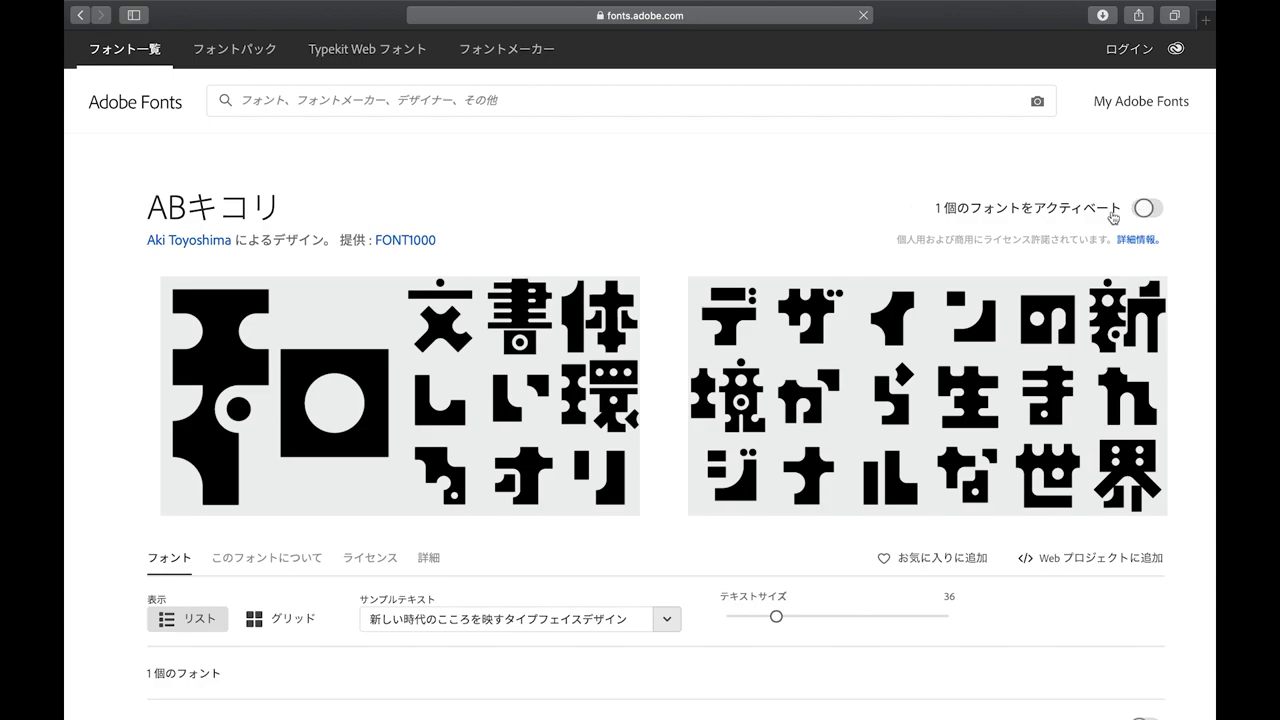
left_click(1141, 210)
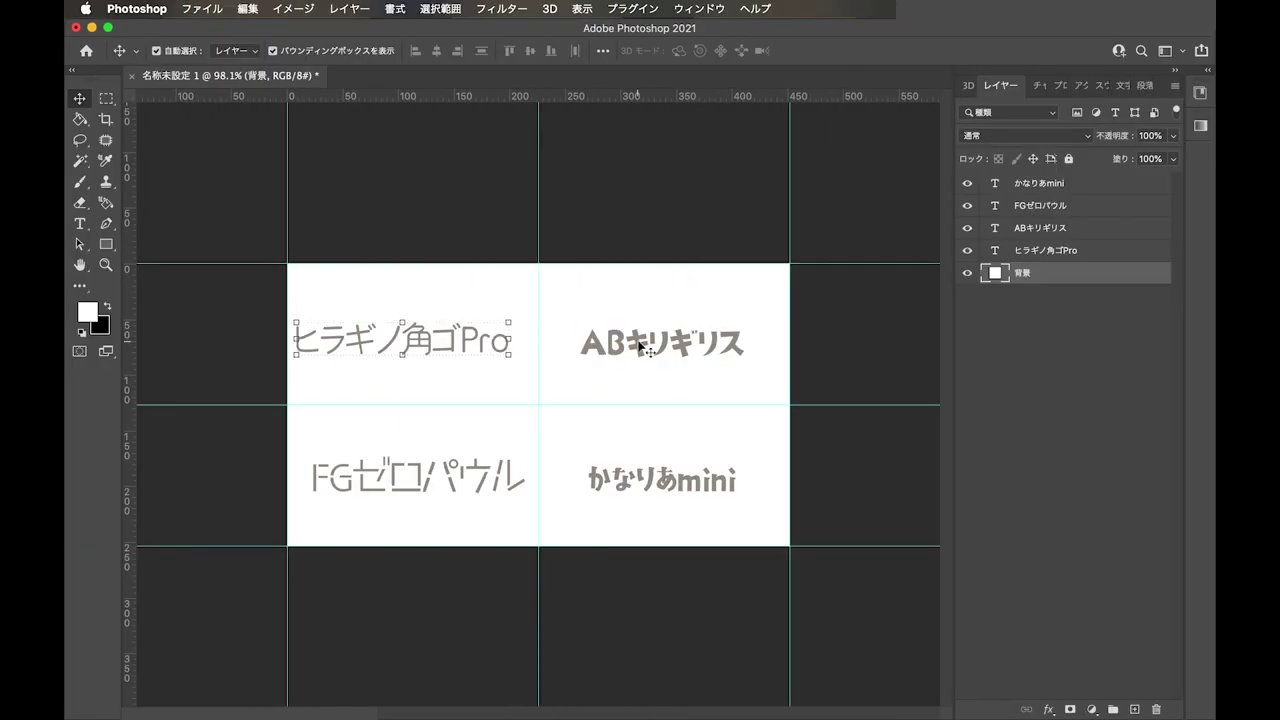
double_click(640, 345)
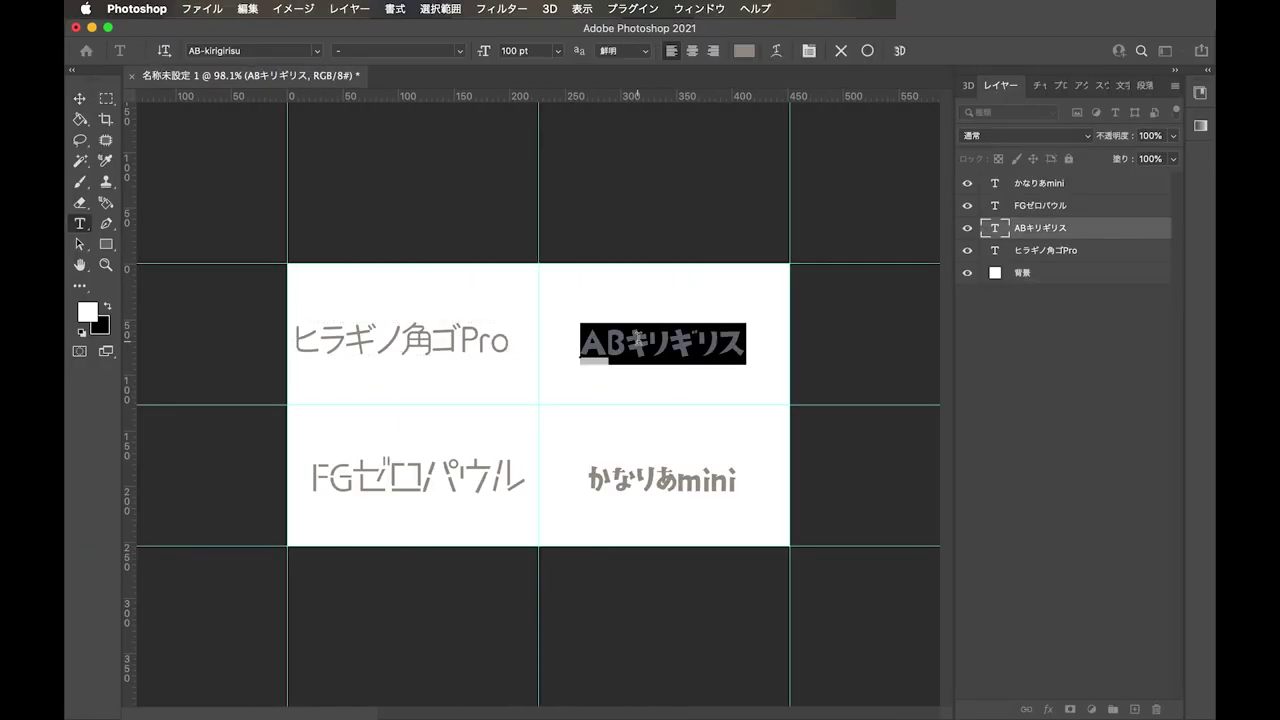
Step: Apply the AB-kikori font to the top-right sample text
left_click(318, 50)
scroll(304, 267, "up", 5)
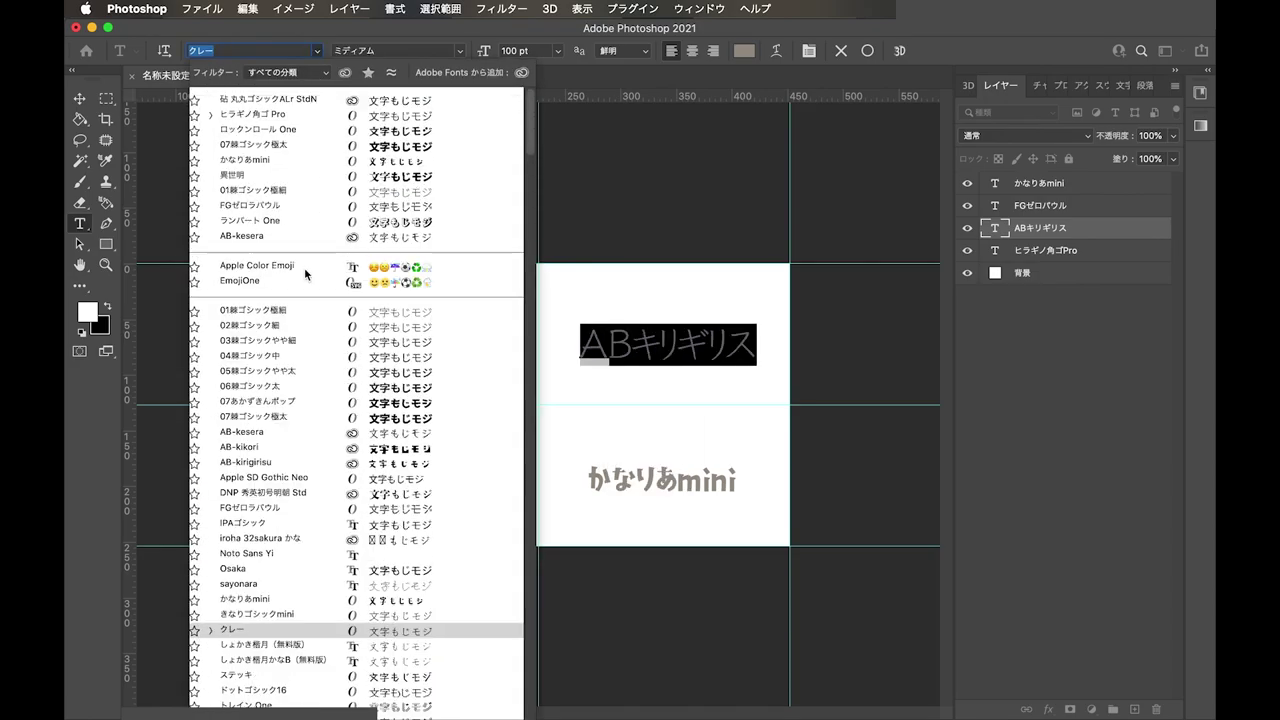
left_click(250, 447)
Step: Replace キリギリス with 'kikori' so the sample reads ABkikori, and commit
left_click_drag(630, 346, 767, 348)
key("BackSpace")
type("kikori")
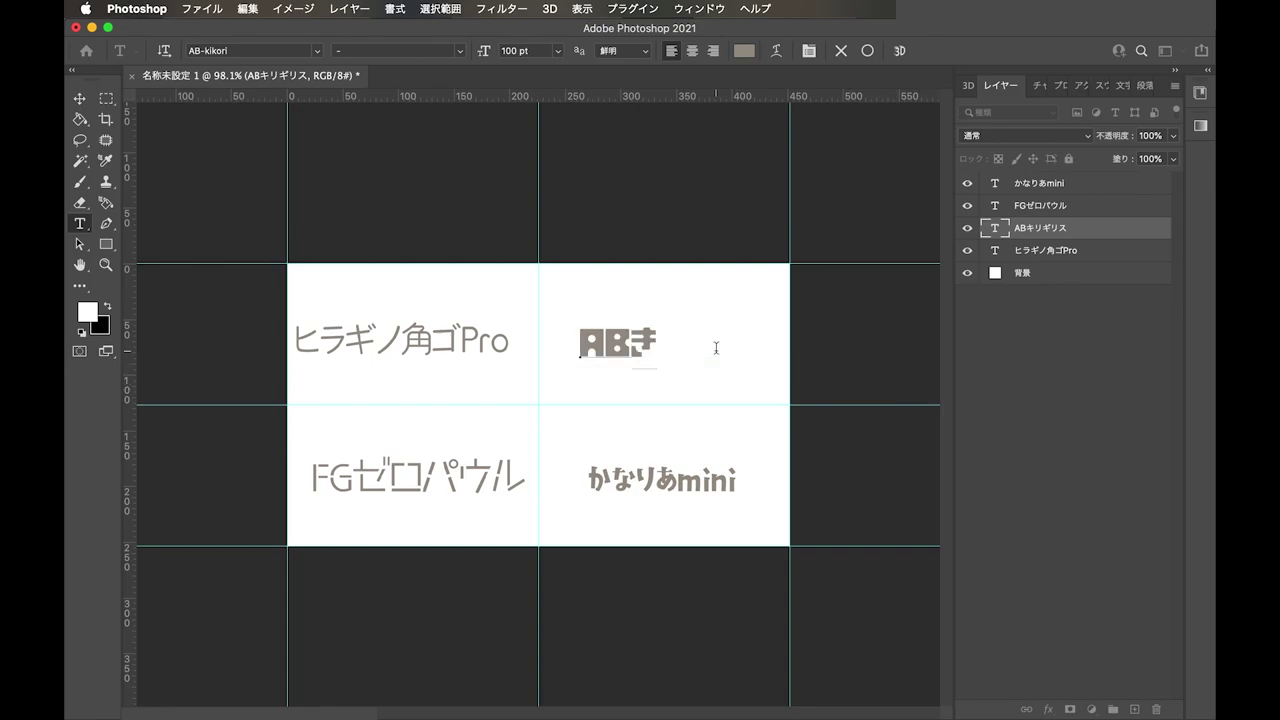
key("BackSpace")
type("kikori")
key("Escape")
key("v")
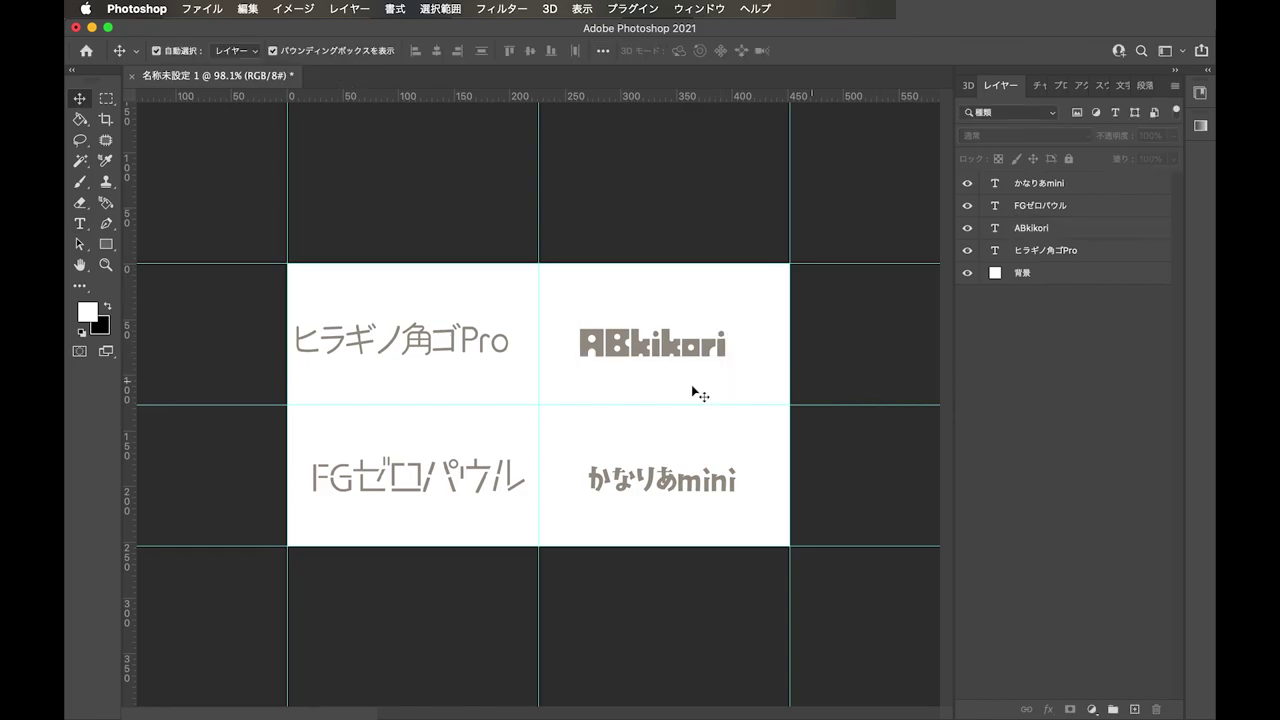
left_click(660, 362)
left_click(680, 352)
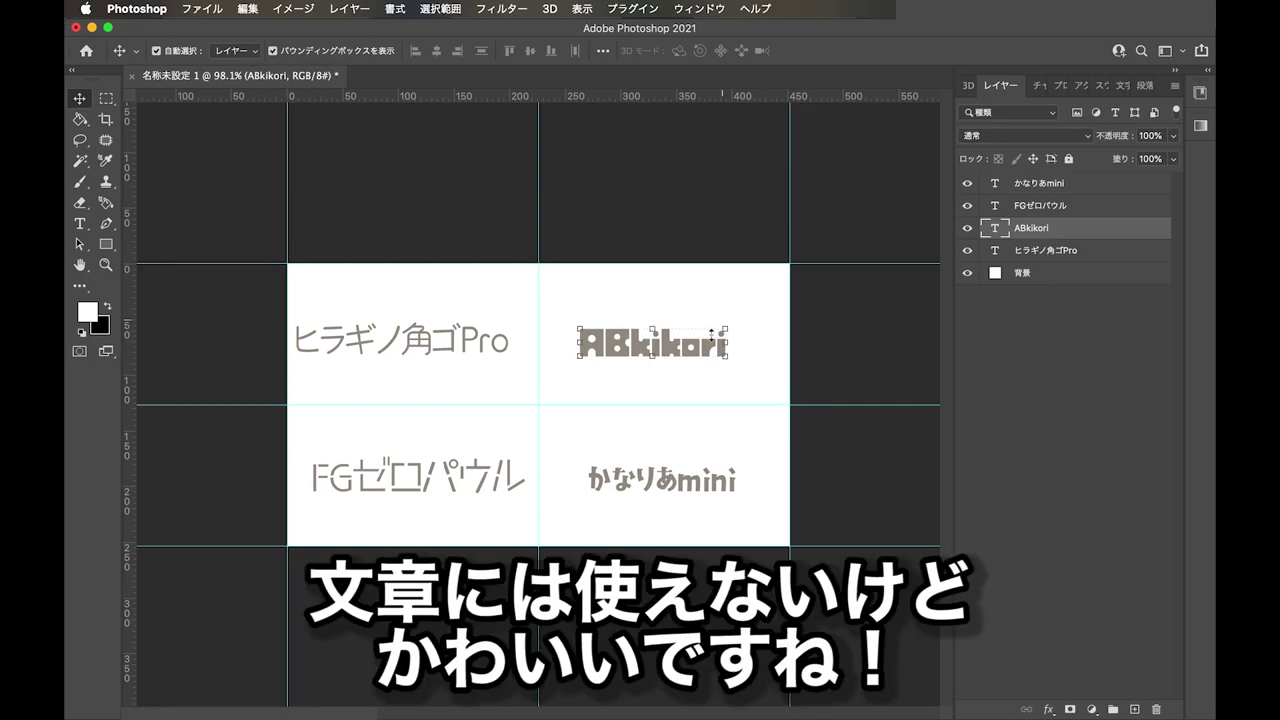
left_click(897, 349)
left_click(657, 352)
left_click(838, 354)
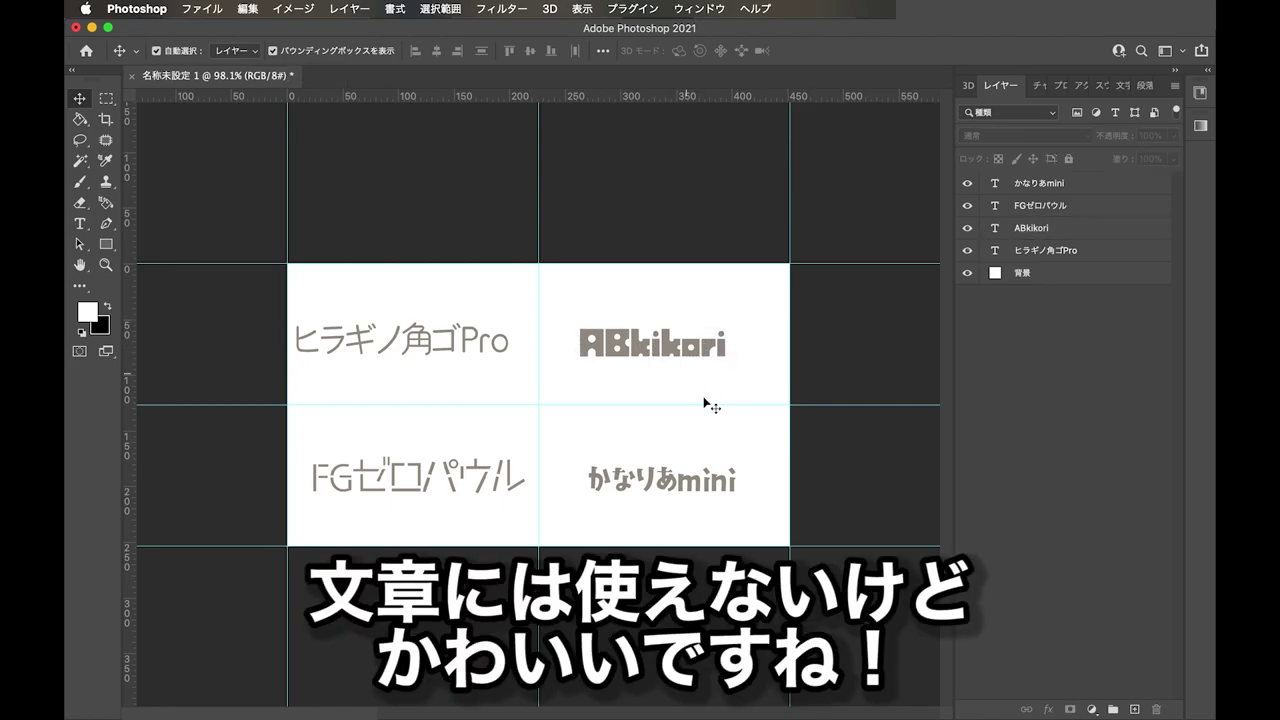
left_click(1016, 363)
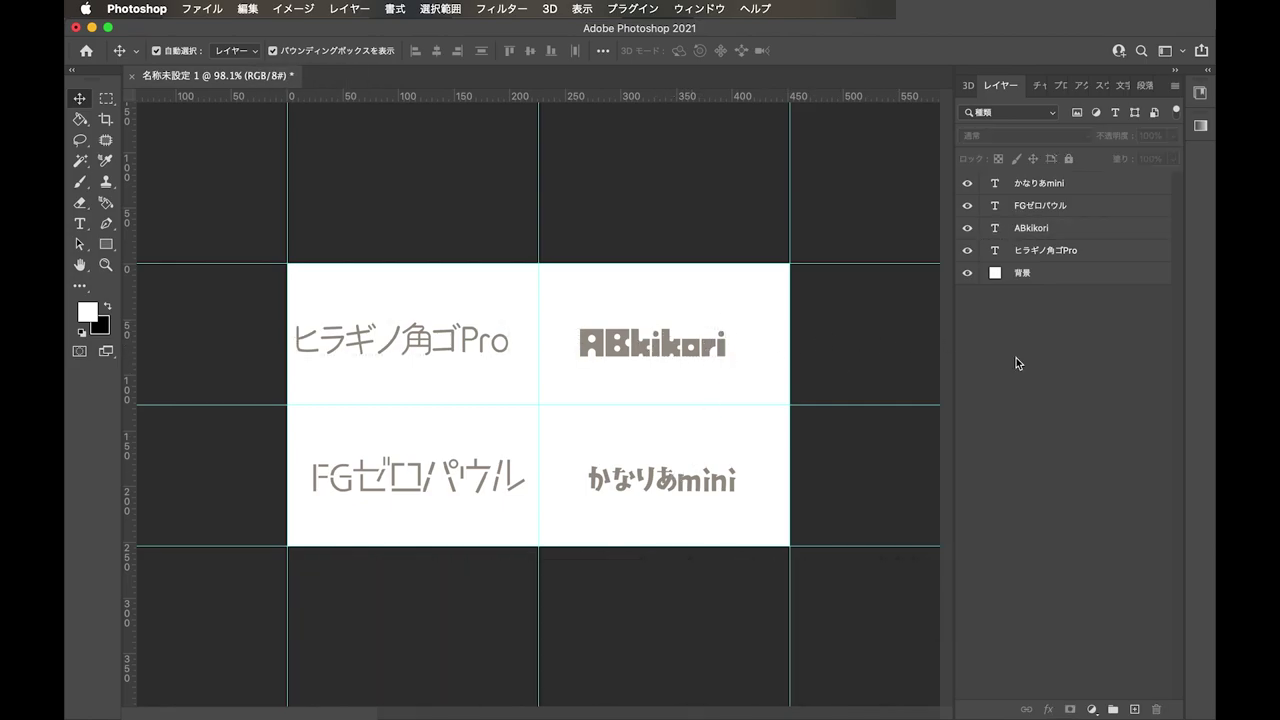